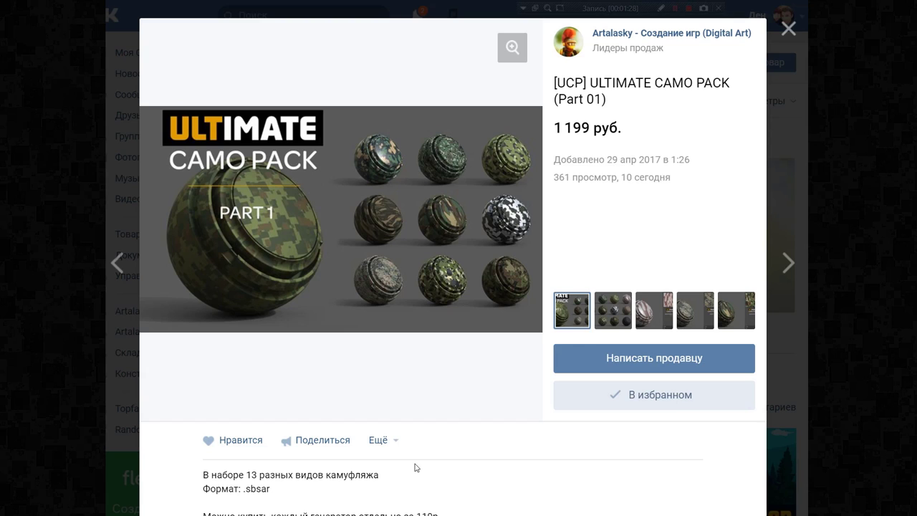
# Switch from the VK product page back to the M24A rifle project in Substance Painter.
pyautogui.hotkey('alt', 'Tab')
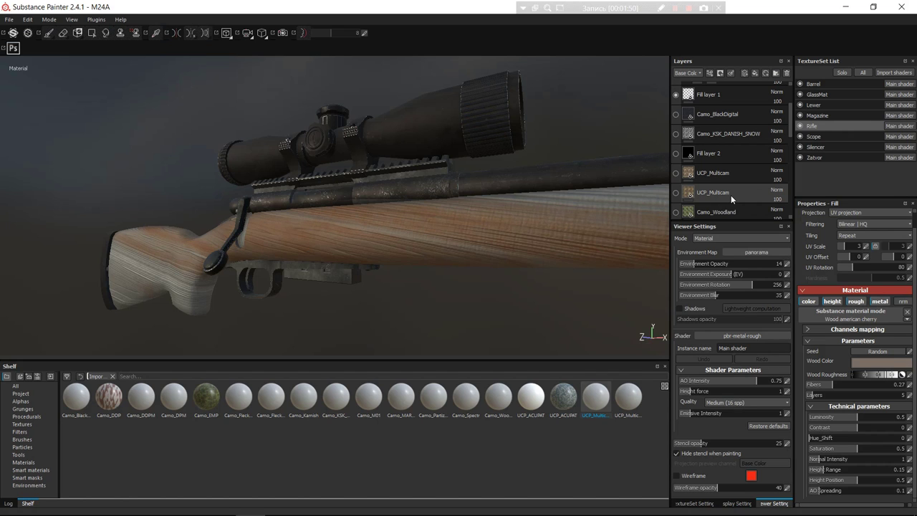
pyautogui.hotkey('alt', 'Tab')
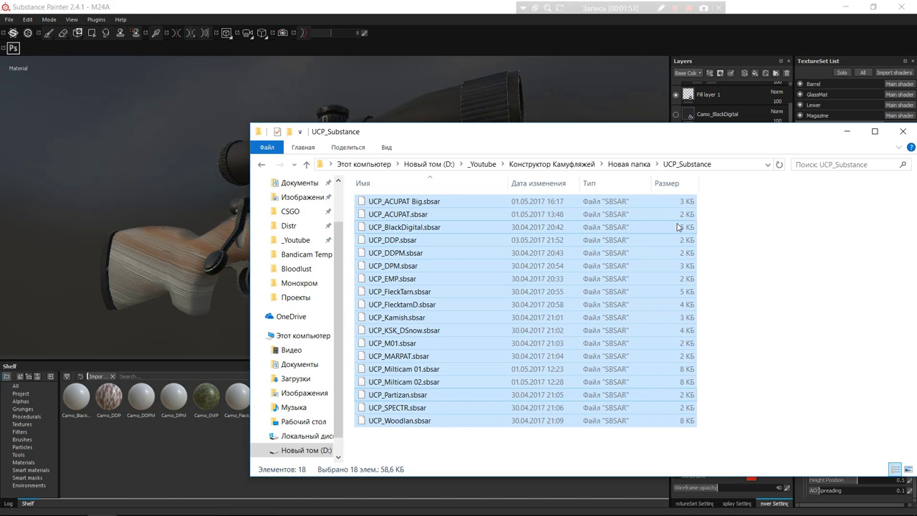
pyautogui.moveTo(430, 341); pyautogui.dragTo(136, 454)
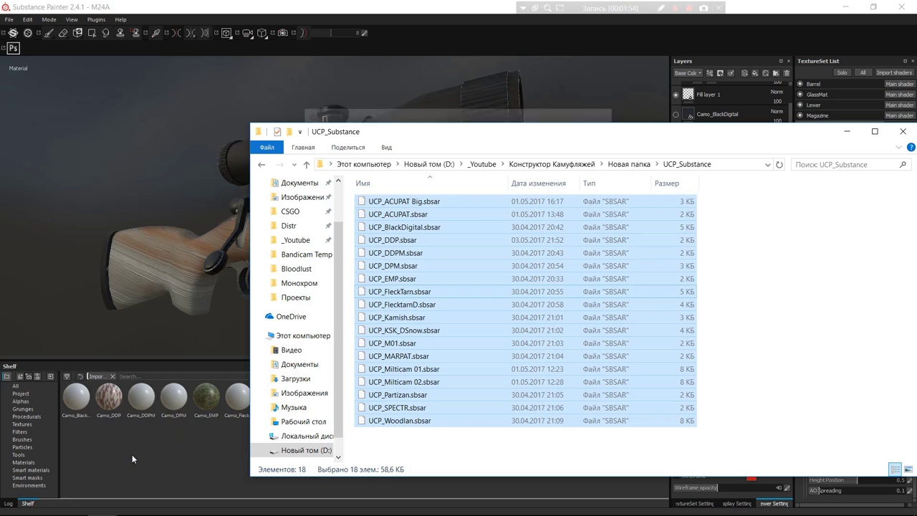
pyautogui.click(406, 111)
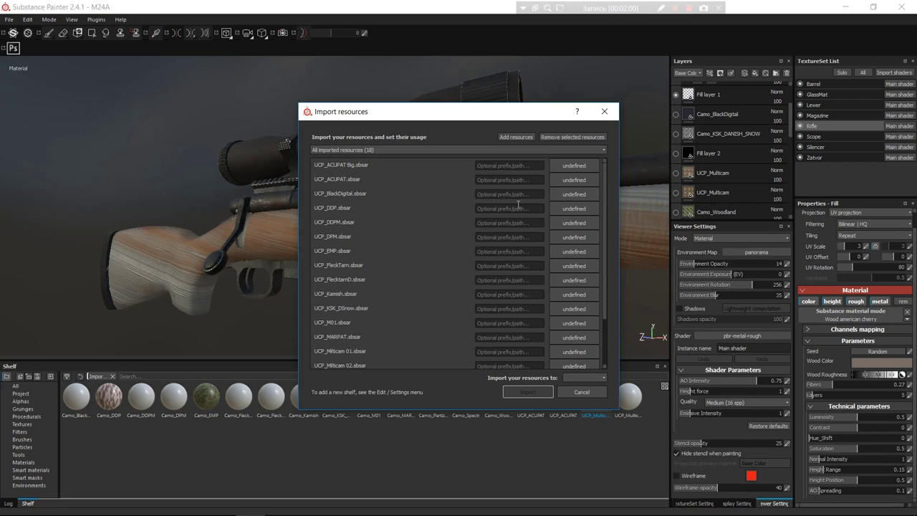
pyautogui.click(582, 166)
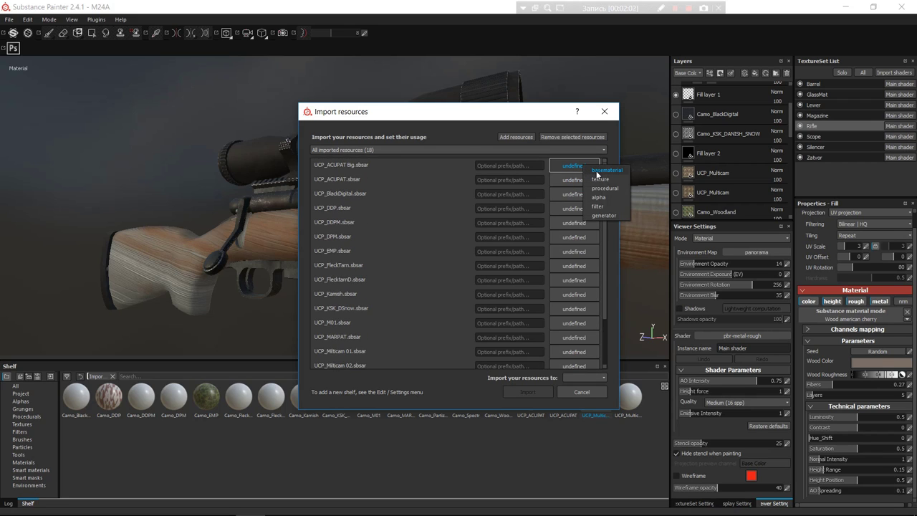
pyautogui.click(596, 172)
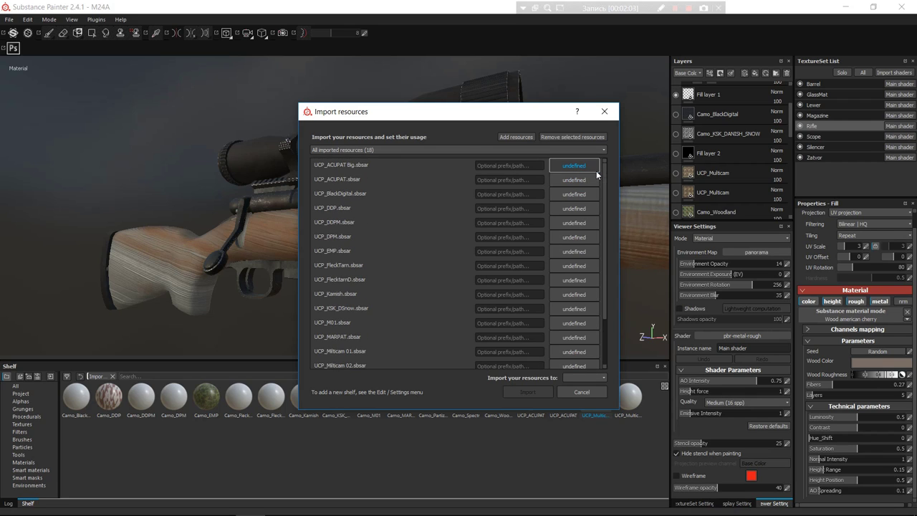
pyautogui.click(593, 377)
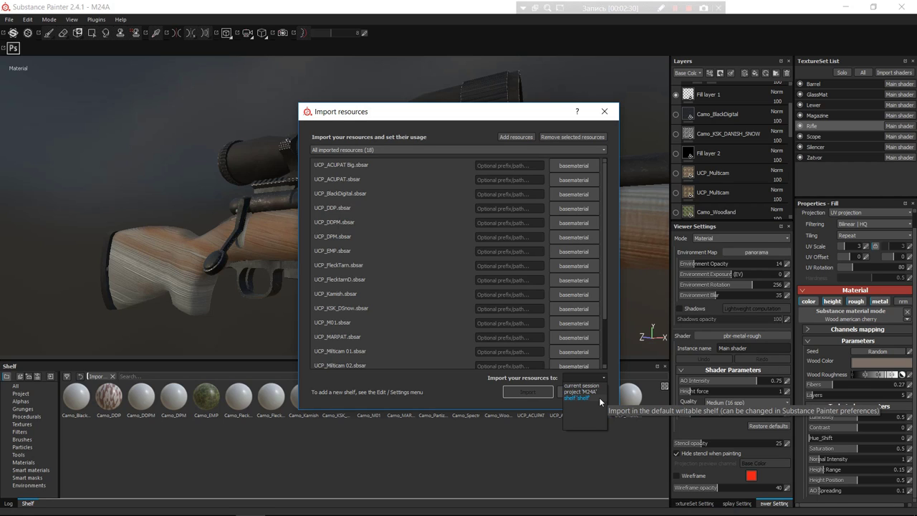
pyautogui.click(479, 397)
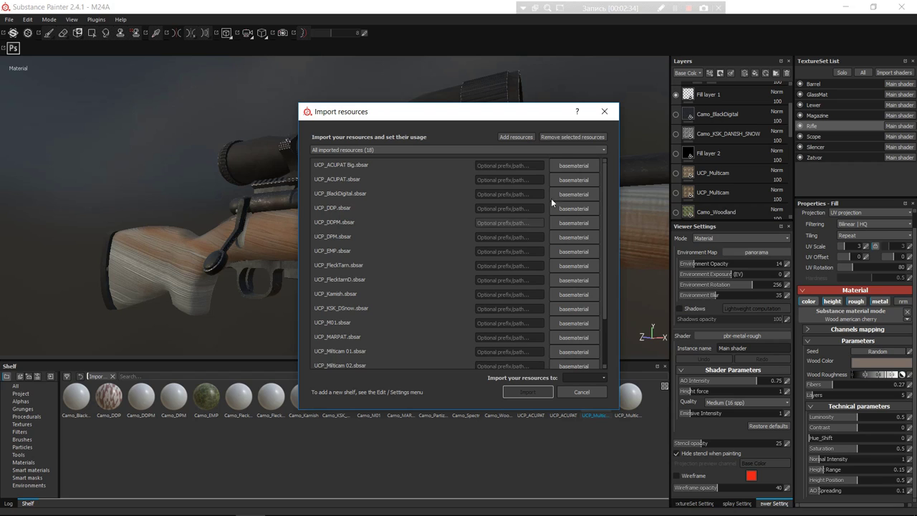
pyautogui.click(604, 112)
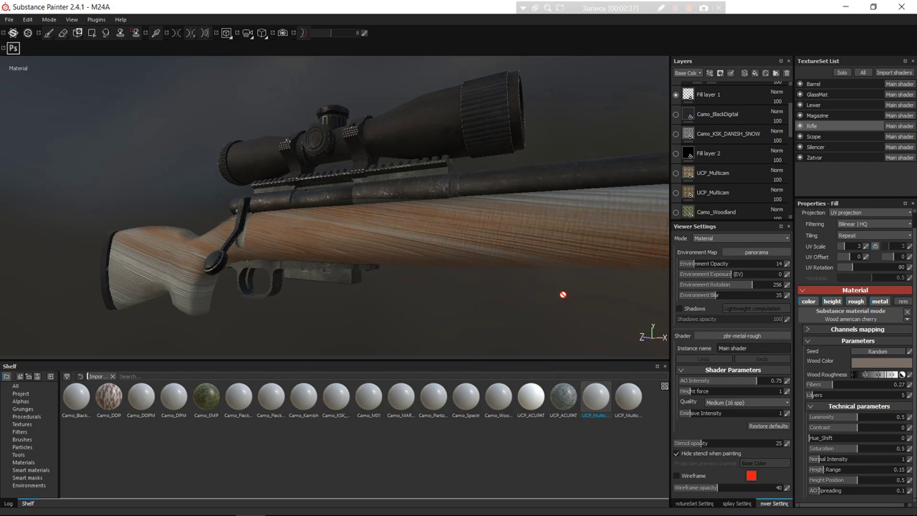
# Add the Camo_Kamish material from the Shelf as a layer on the stock.
pyautogui.scroll(-5, 748, 169)
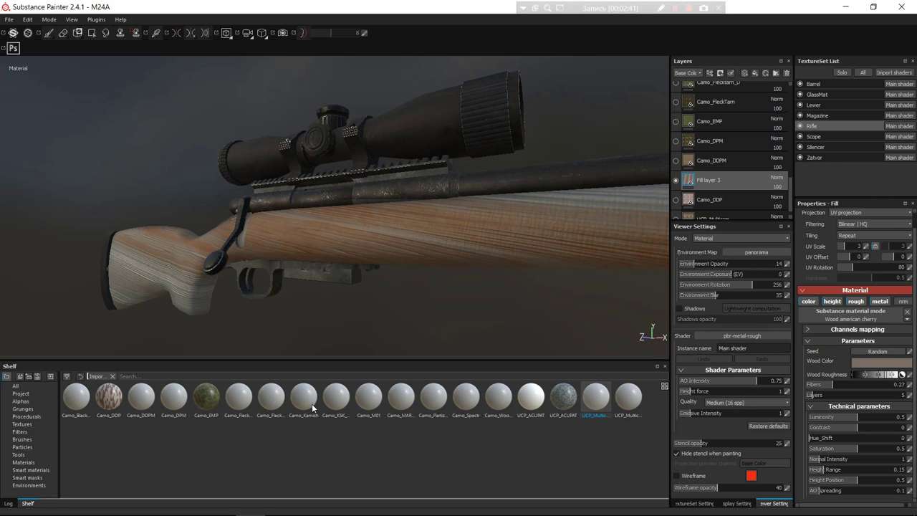
pyautogui.moveTo(306, 407); pyautogui.dragTo(719, 216)
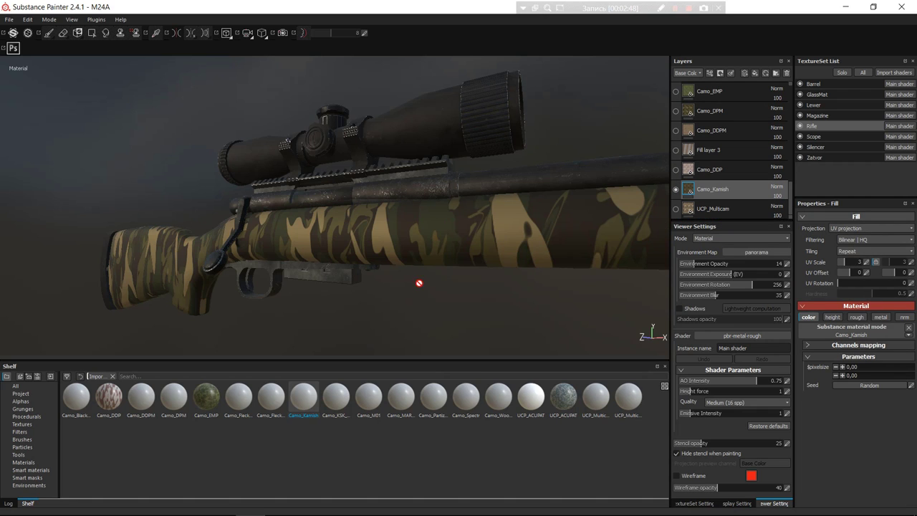
pyautogui.scroll(2, 502, 282)
pyautogui.scroll(4, 558, 327)
pyautogui.scroll(-3, 559, 328)
pyautogui.scroll(-2, 534, 325)
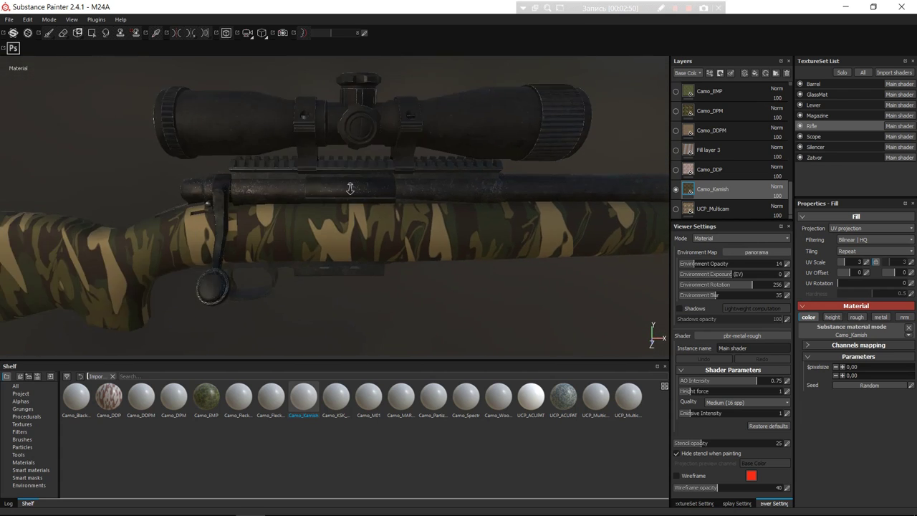
pyautogui.moveTo(534, 325)
pyautogui.keyDown('alt'); pyautogui.mouseDown()
pyautogui.moveTo(425, 213)
pyautogui.moveTo(301, 257)
pyautogui.mouseUp(); pyautogui.keyUp('alt')
pyautogui.scroll(2, 282, 262)
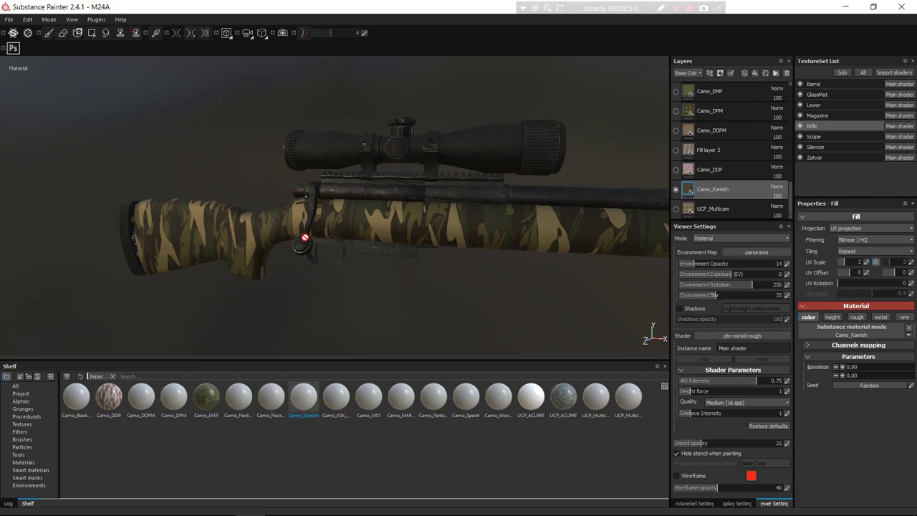
# Remove the Camo_Kamish layer and make the UCP_Multicam layer visible.
pyautogui.click(675, 188)
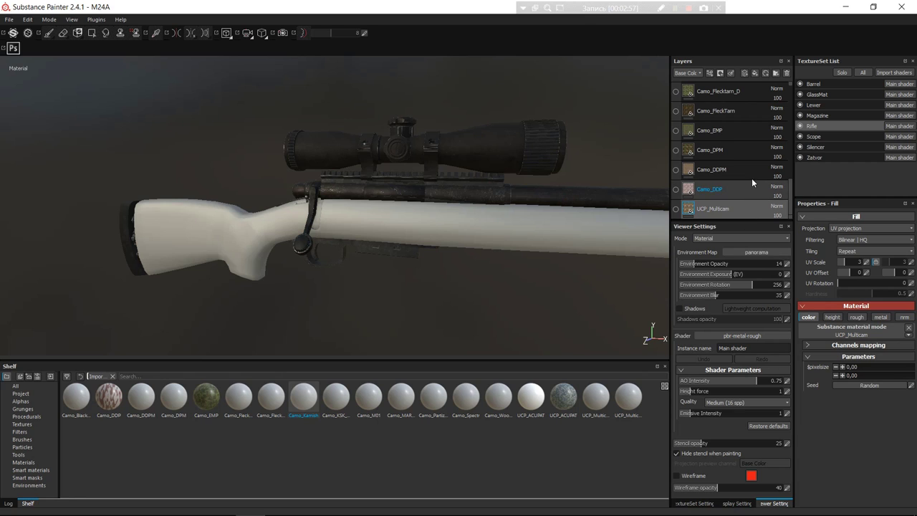
pyautogui.scroll(-2, 752, 181)
pyautogui.scroll(-2, 750, 189)
pyautogui.scroll(-2, 750, 189)
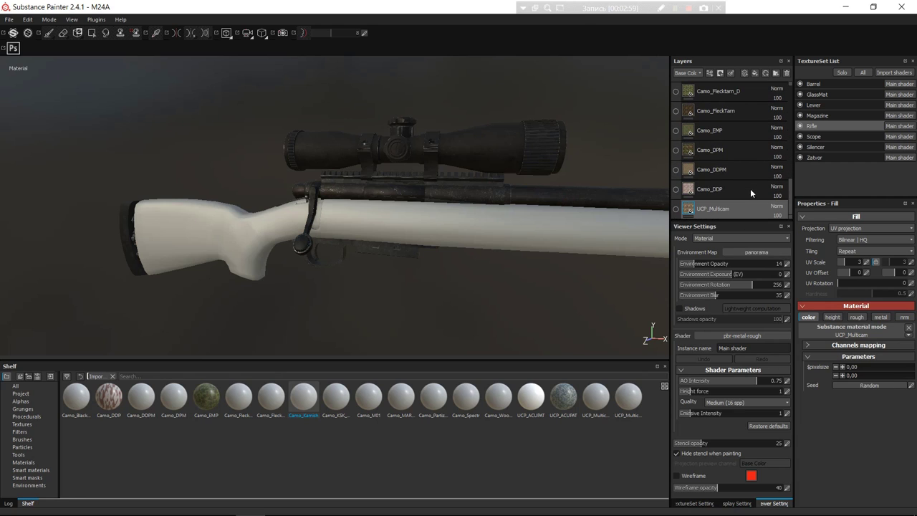
pyautogui.click(675, 208)
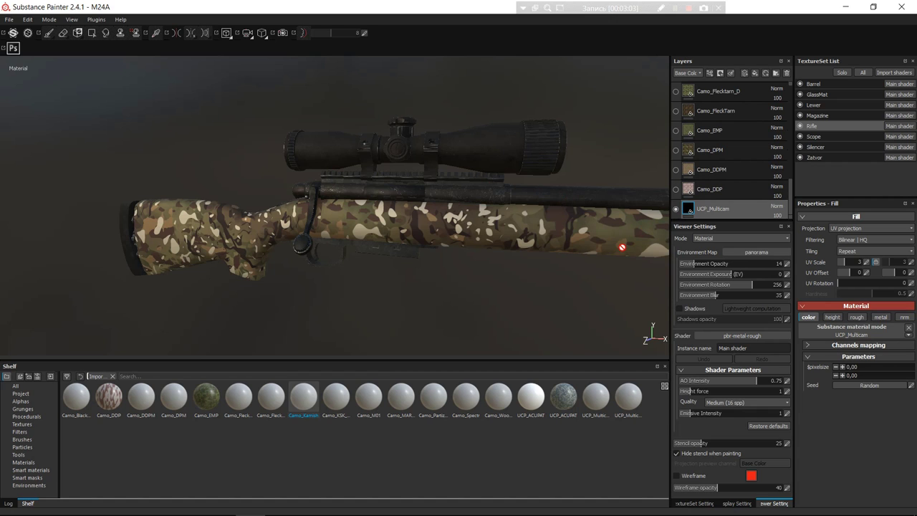
# Reroll the Multicam seed five times to get a new camo layout.
pyautogui.moveTo(453, 279)
pyautogui.keyDown('alt'); pyautogui.mouseDown()
pyautogui.moveTo(476, 239)
pyautogui.moveTo(483, 266)
pyautogui.mouseUp(); pyautogui.keyUp('alt')
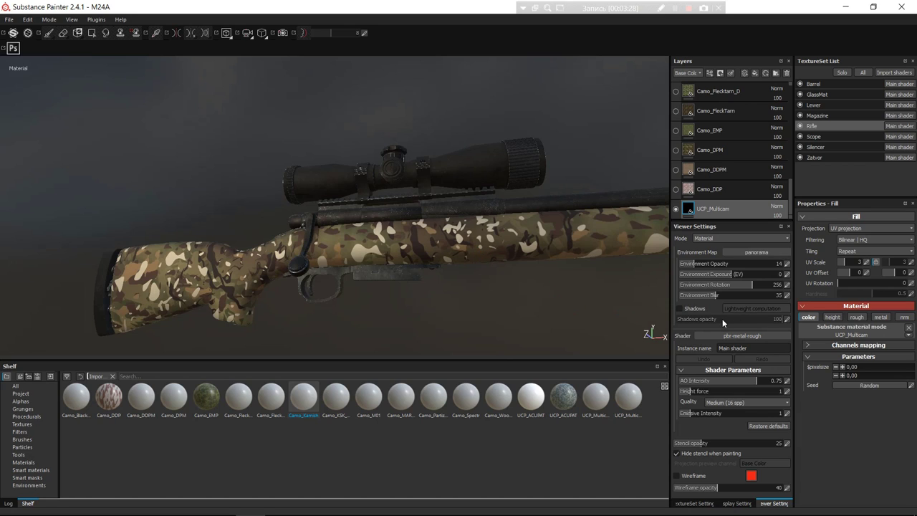
pyautogui.click(887, 388)
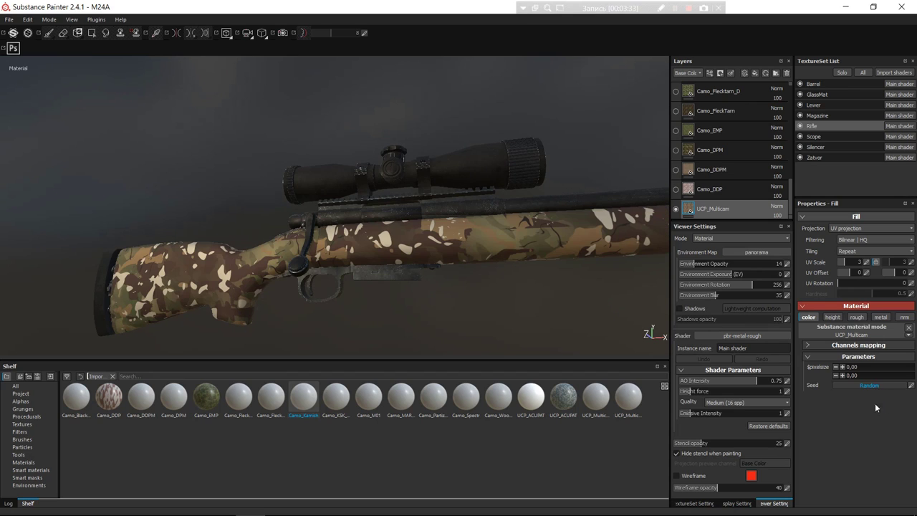
pyautogui.click(875, 389)
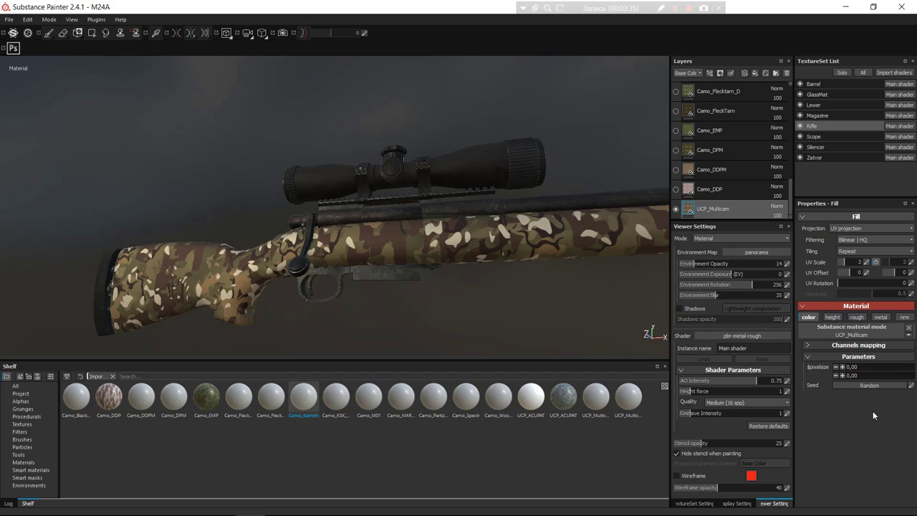
pyautogui.click(873, 388)
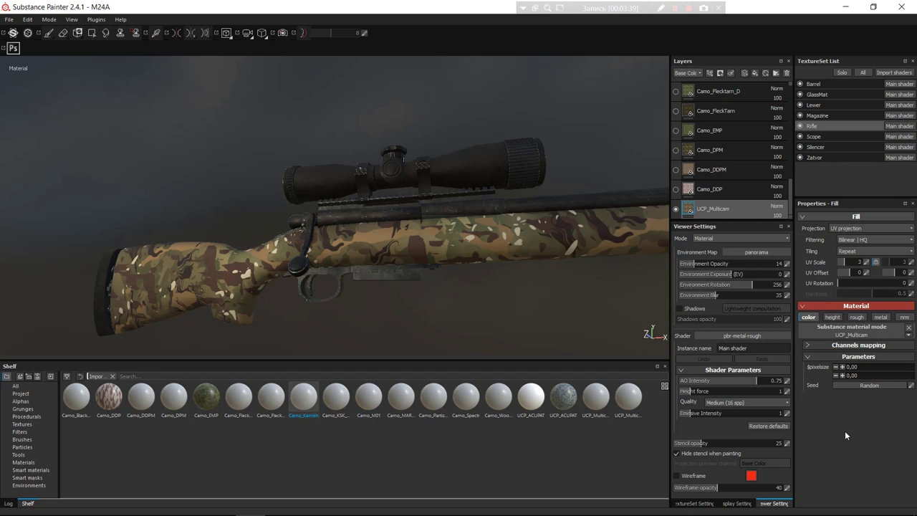
pyautogui.click(856, 386)
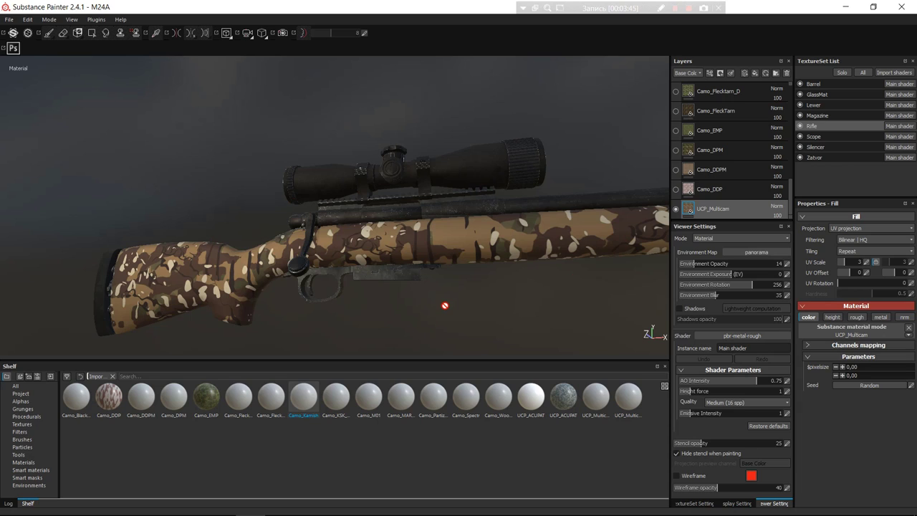
pyautogui.click(841, 384)
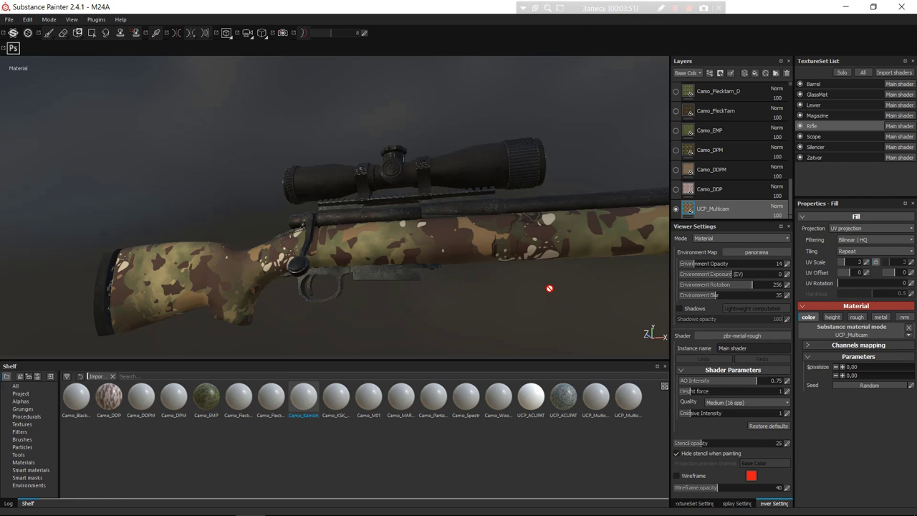
# Orbit around the rifle, then bring the UCP_Substance folder window to the front.
pyautogui.moveTo(577, 289)
pyautogui.keyDown('alt'); pyautogui.mouseDown()
pyautogui.moveTo(460, 279)
pyautogui.moveTo(425, 208)
pyautogui.moveTo(669, 232)
pyautogui.moveTo(655, 328)
pyautogui.moveTo(702, 326)
pyautogui.moveTo(614, 334)
pyautogui.mouseUp(); pyautogui.keyUp('alt')
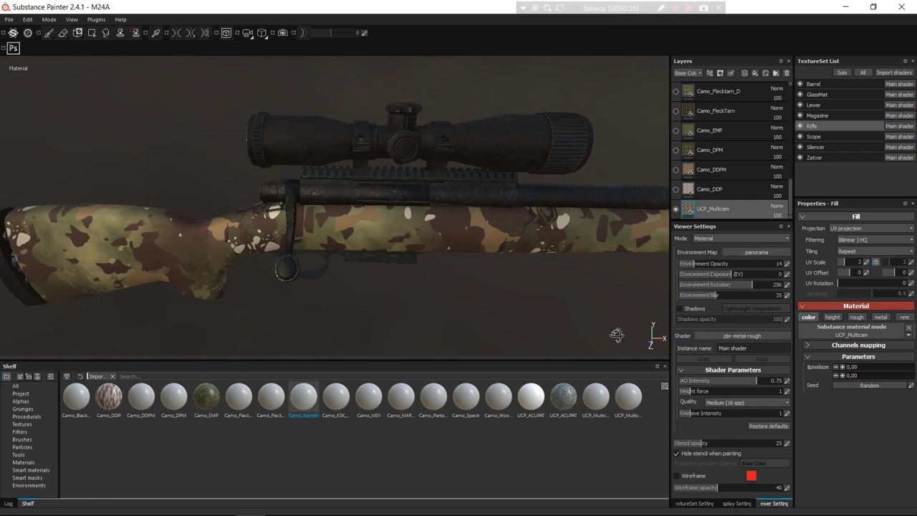
pyautogui.keyDown('alt'); pyautogui.moveTo(455, 348); pyautogui.dragTo(434, 269); pyautogui.keyUp('alt')
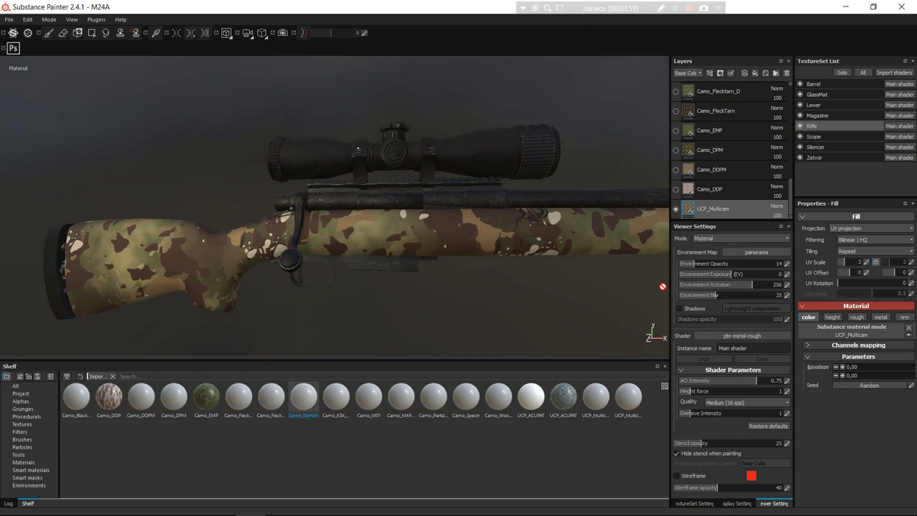
pyautogui.moveTo(660, 291); pyautogui.dragTo(660, 291)
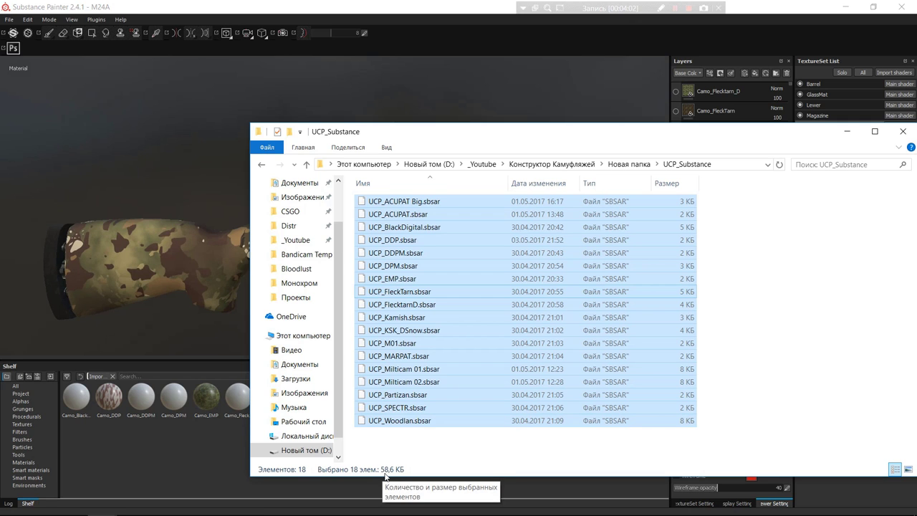
pyautogui.moveTo(650, 445); pyautogui.dragTo(425, 203)
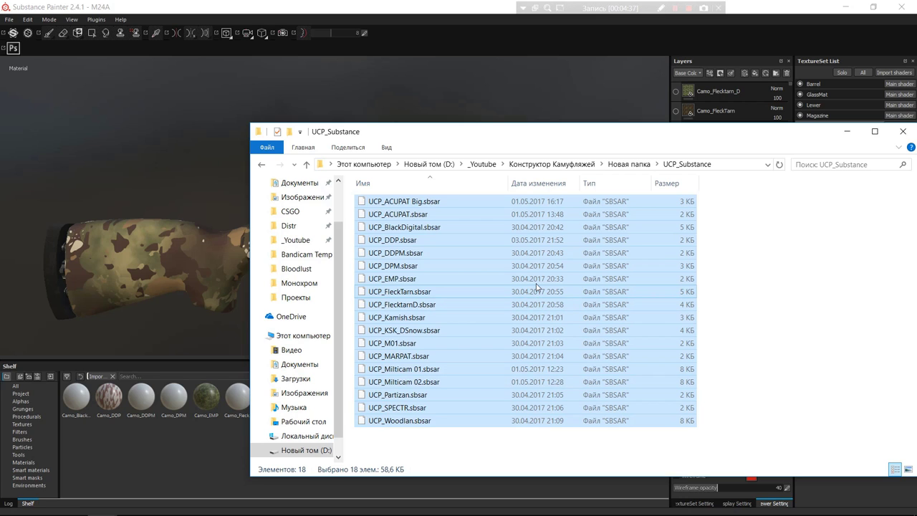
# Back in Substance Painter, turn on the Camo_DDP, Camo_DDPM and Camo_DPM layers in turn.
pyautogui.click(466, 19)
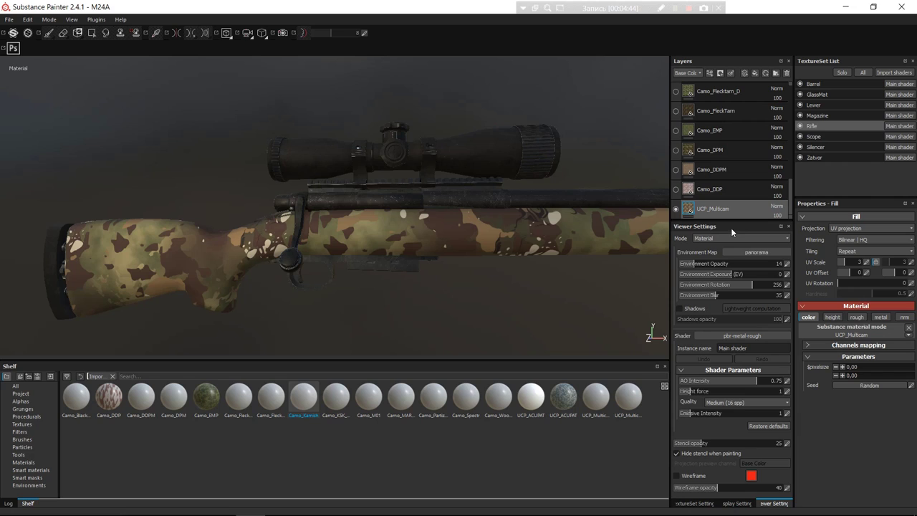
pyautogui.click(675, 189)
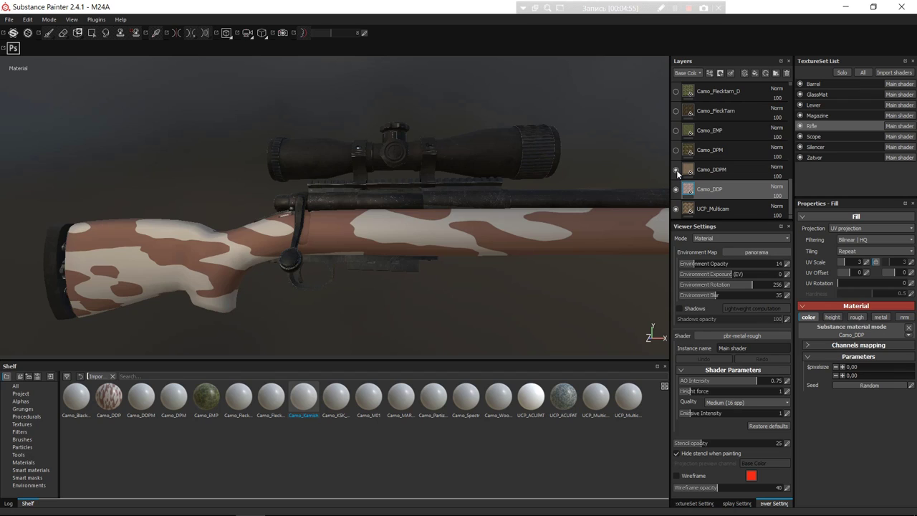
pyautogui.click(676, 170)
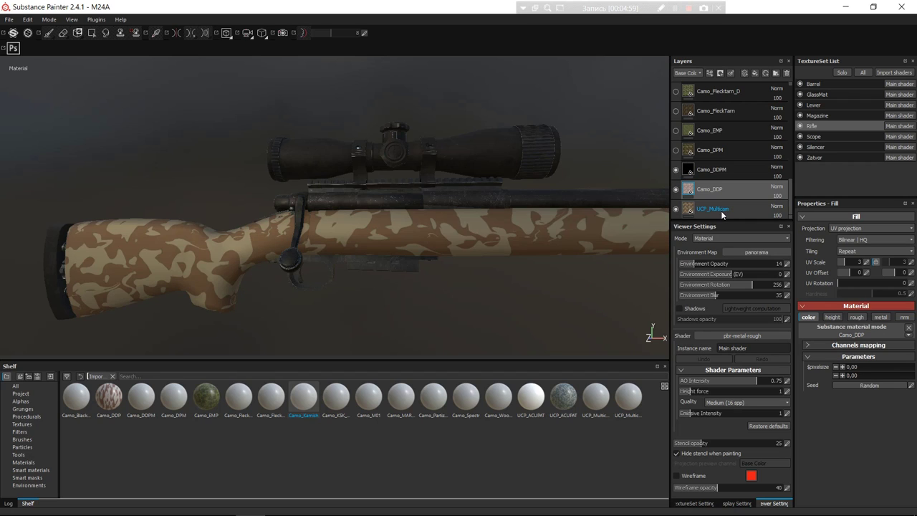
pyautogui.click(675, 149)
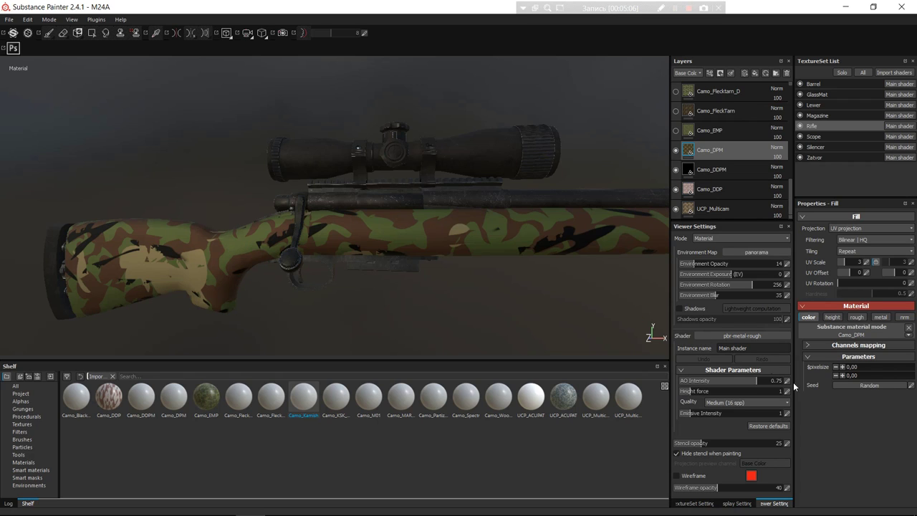
# Reseed the Camo_DPM pattern twice, then switch the visible camo to Camo_DDPM.
pyautogui.click(872, 387)
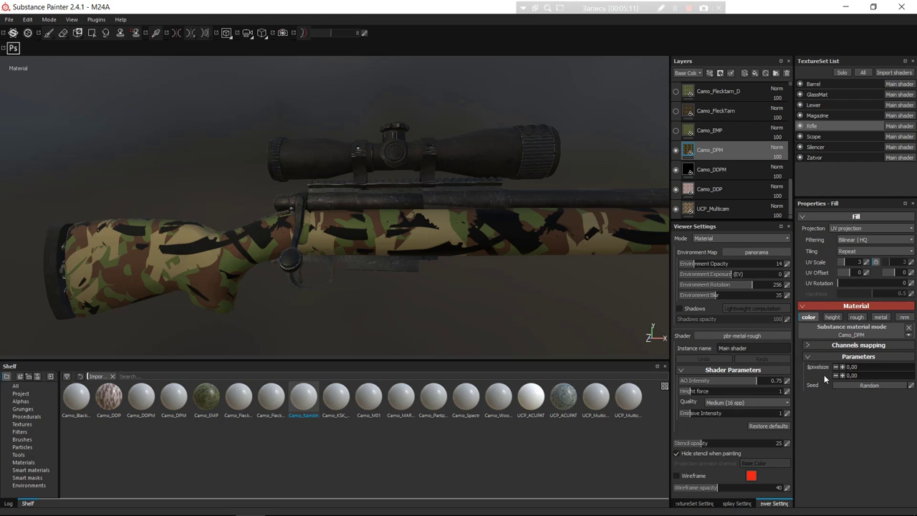
pyautogui.click(857, 386)
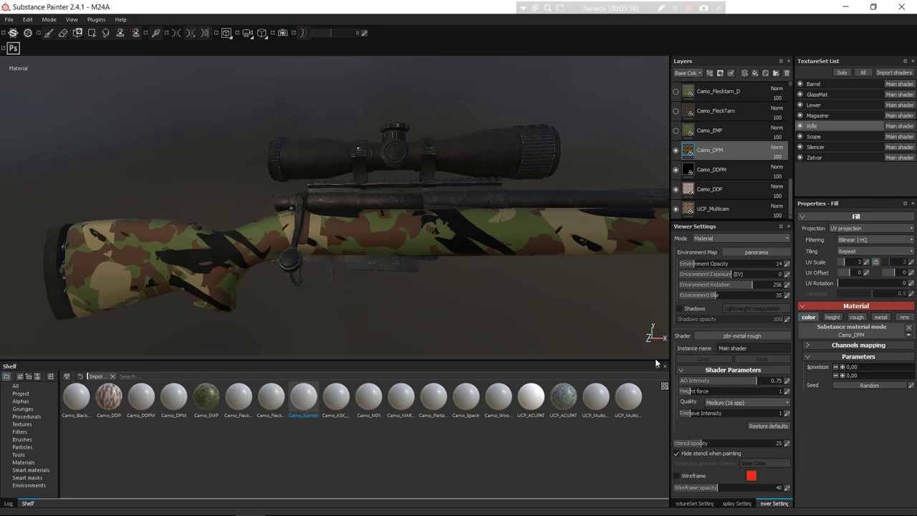
pyautogui.click(711, 169)
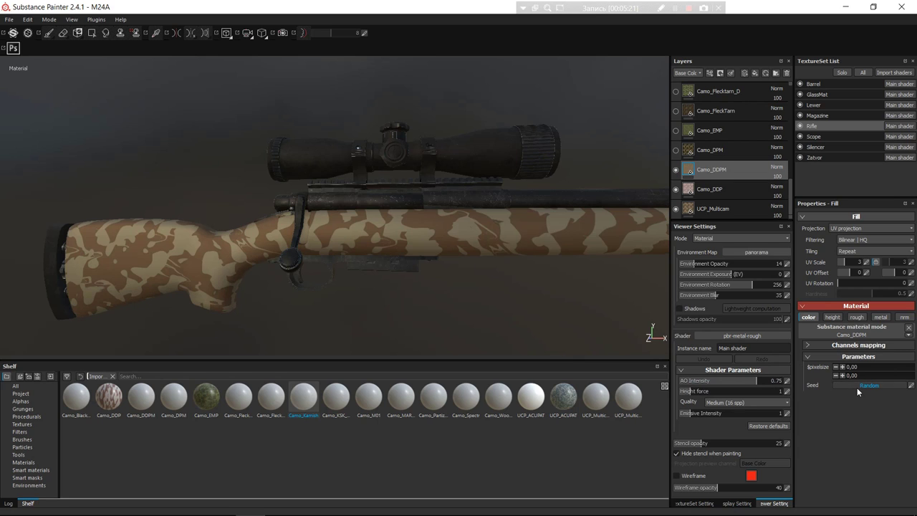
# Reseed Camo_DDPM, rotate it and scale the pattern smaller.
pyautogui.click(858, 386)
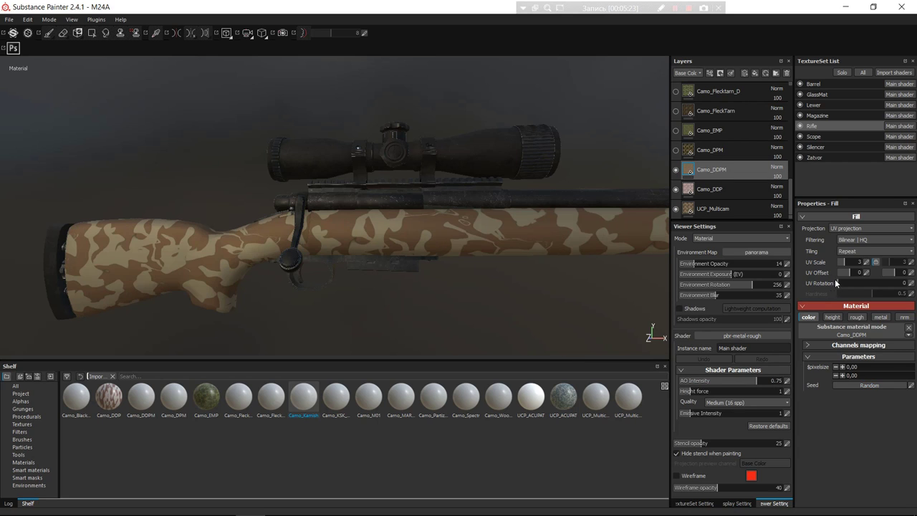
pyautogui.moveTo(844, 283); pyautogui.dragTo(844, 265)
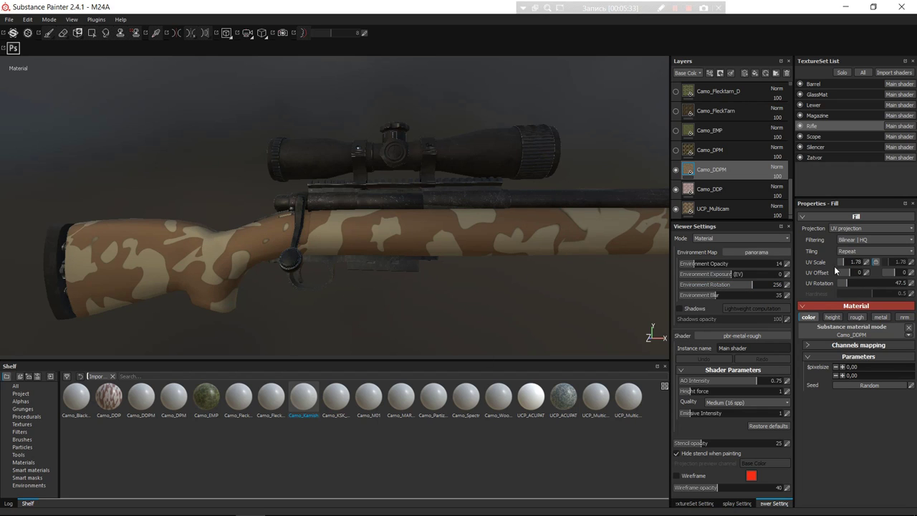
pyautogui.moveTo(844, 262); pyautogui.dragTo(841, 264)
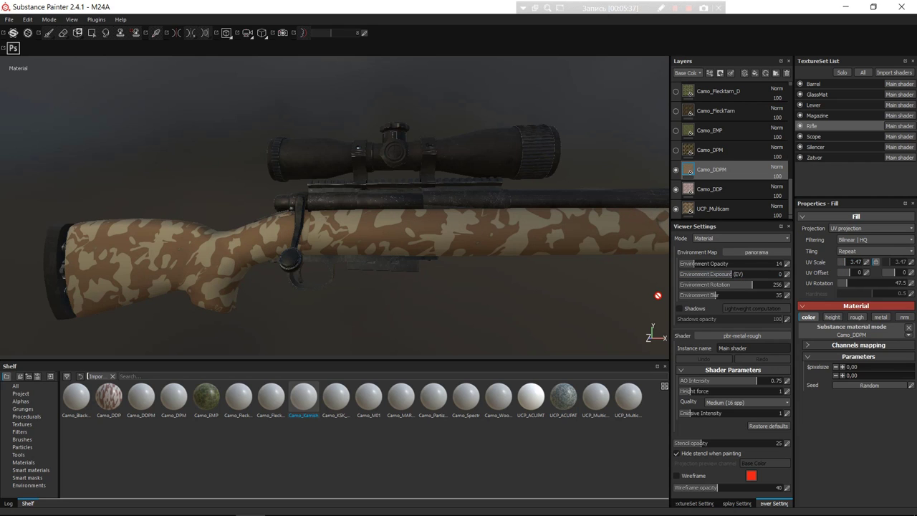
# Offset and rotate the Camo_DDP pattern, then hide the Camo_DDP layer.
pyautogui.click(709, 188)
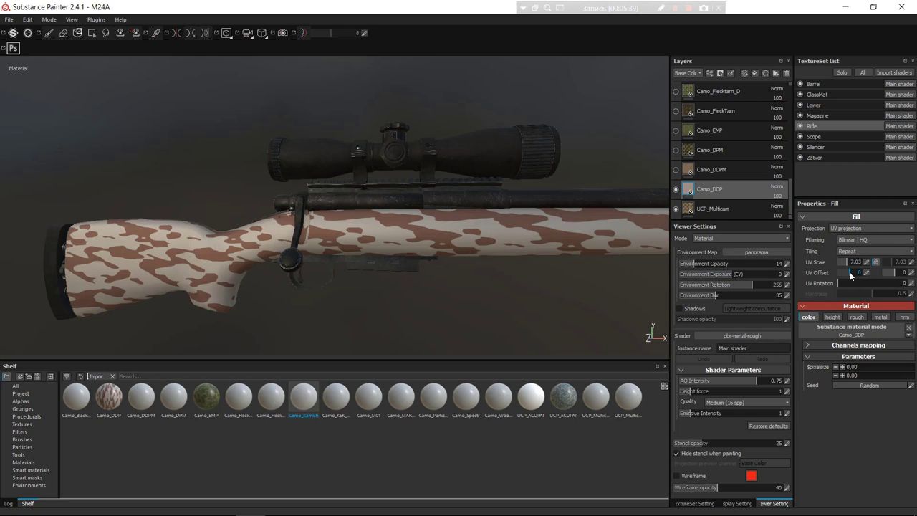
pyautogui.moveTo(849, 272); pyautogui.dragTo(848, 279)
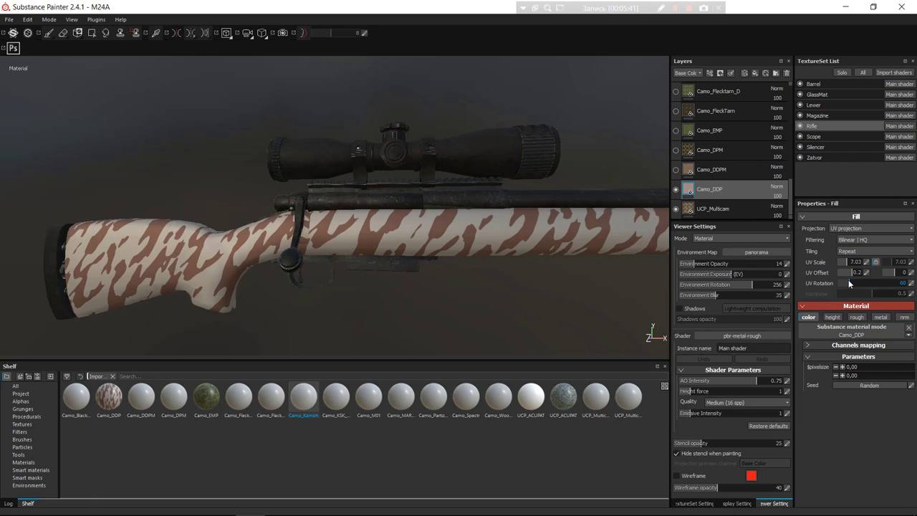
pyautogui.click(676, 188)
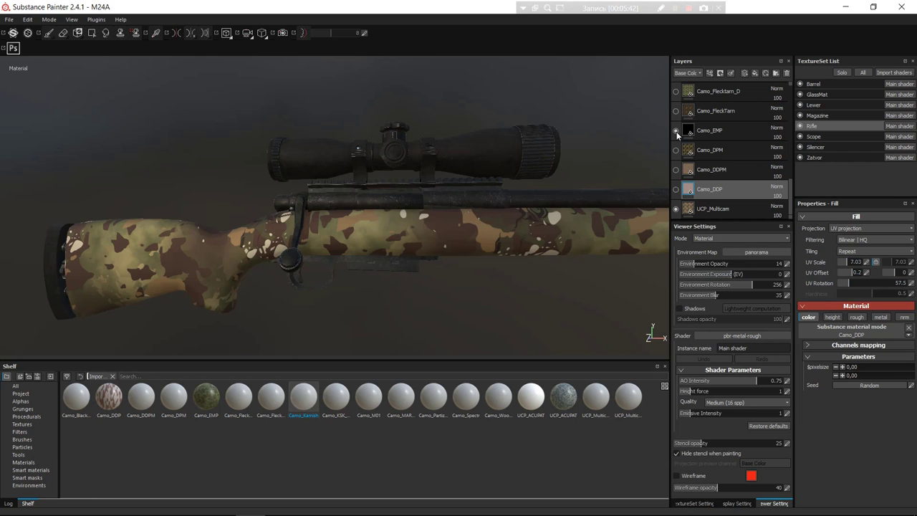
# Show the Camo_EMP digital camo on the stock and reseed it.
pyautogui.click(675, 131)
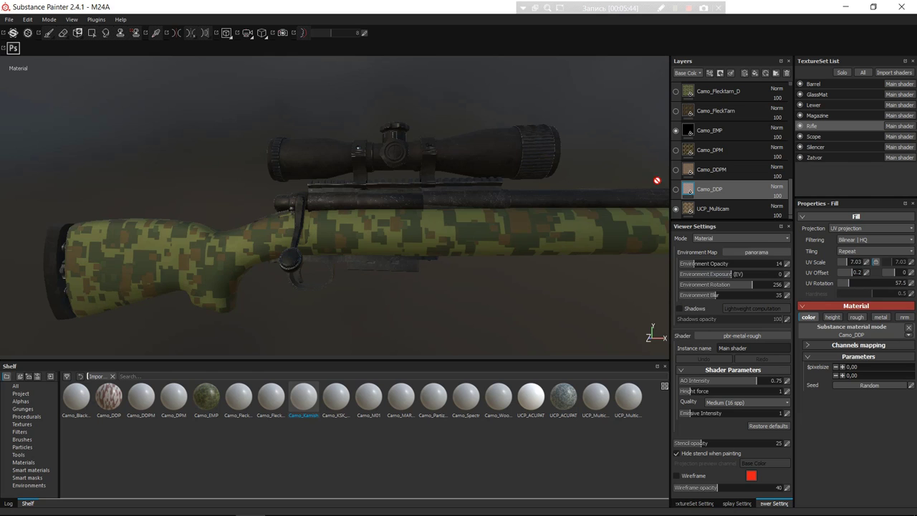
pyautogui.keyDown('alt'); pyautogui.moveTo(509, 242); pyautogui.dragTo(407, 280); pyautogui.keyUp('alt')
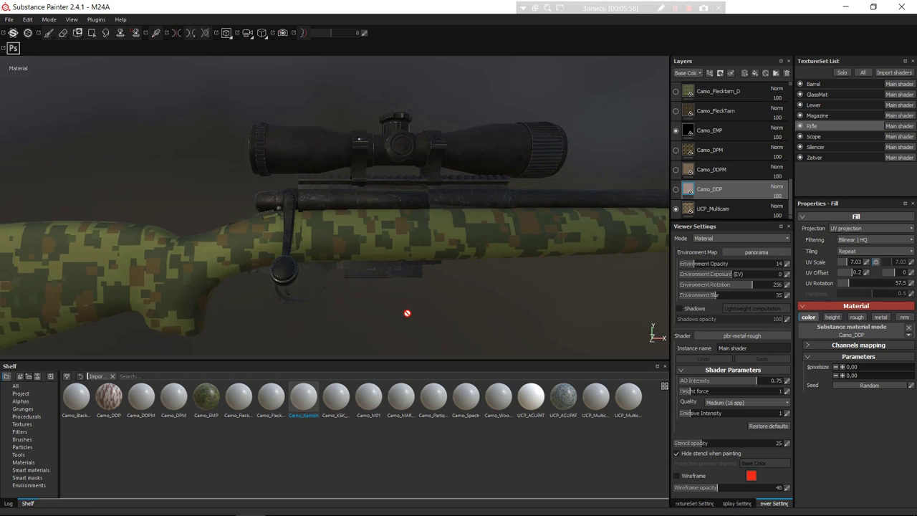
pyautogui.moveTo(454, 303)
pyautogui.keyDown('alt'); pyautogui.mouseDown()
pyautogui.moveTo(520, 298)
pyautogui.moveTo(390, 301)
pyautogui.mouseUp(); pyautogui.keyUp('alt')
pyautogui.click(709, 129)
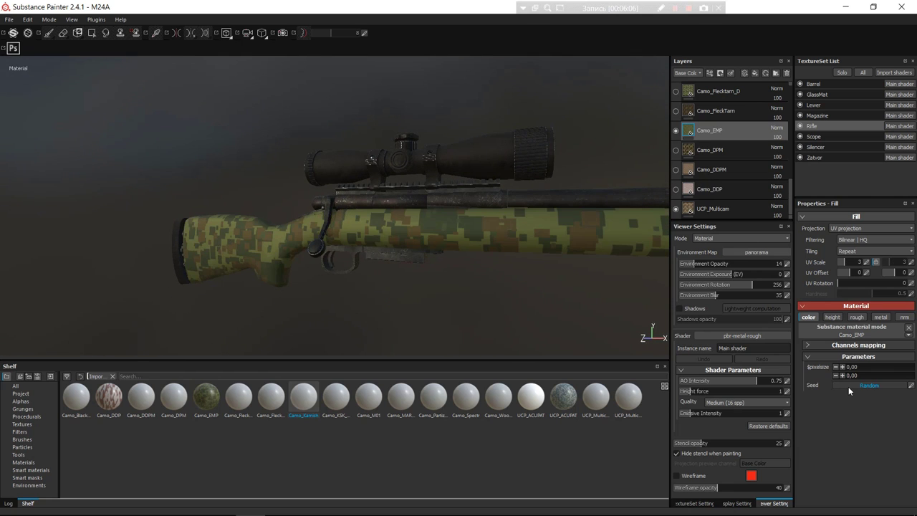
pyautogui.click(848, 387)
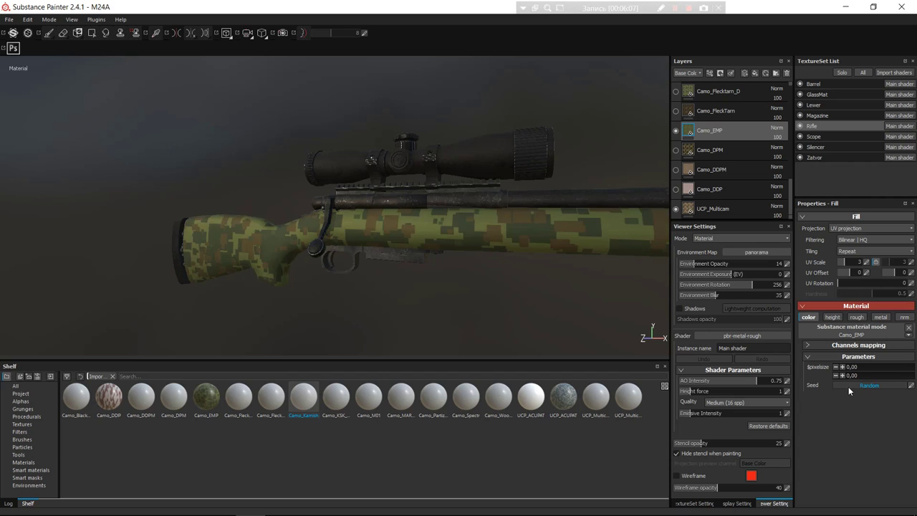
# Show Camo_FleckTarn, enlarge its blotches, rotate it to 55 degrees and reseed it.
pyautogui.click(676, 111)
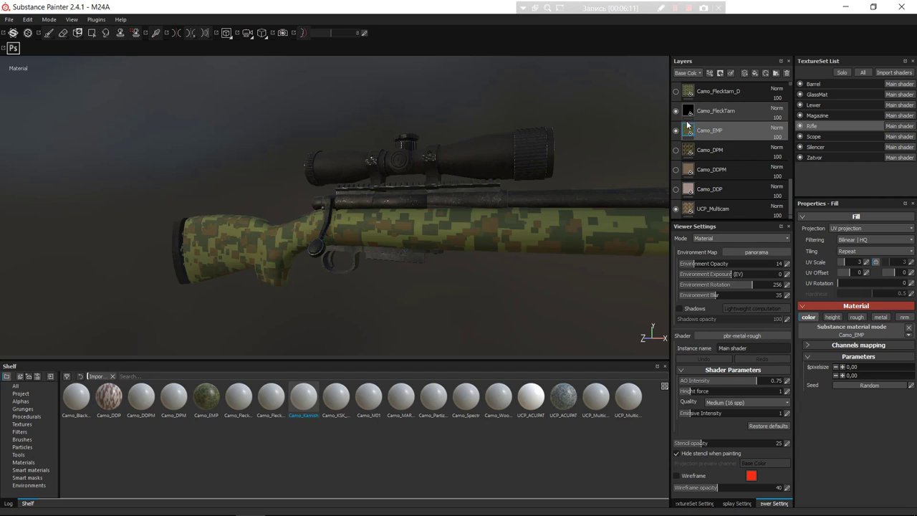
pyautogui.click(736, 115)
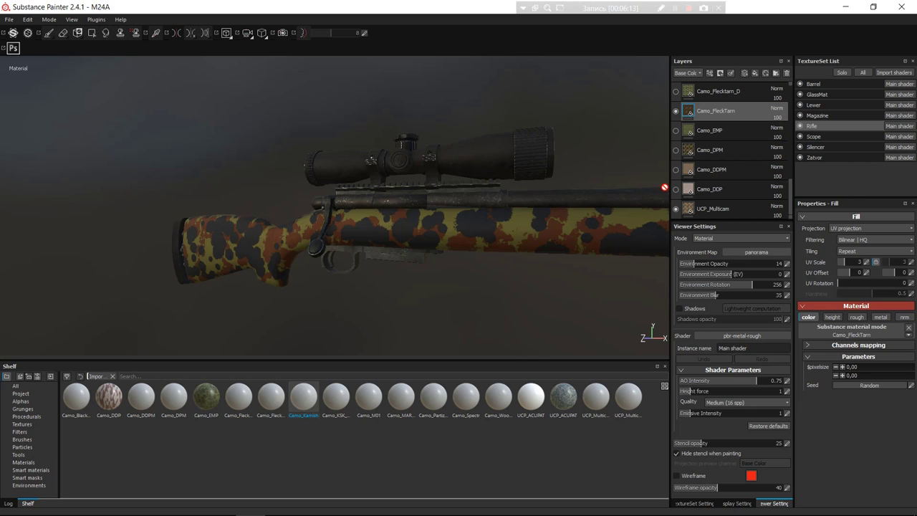
pyautogui.moveTo(848, 262)
pyautogui.mouseDown()
pyautogui.moveTo(841, 261)
pyautogui.moveTo(845, 287)
pyautogui.mouseUp()
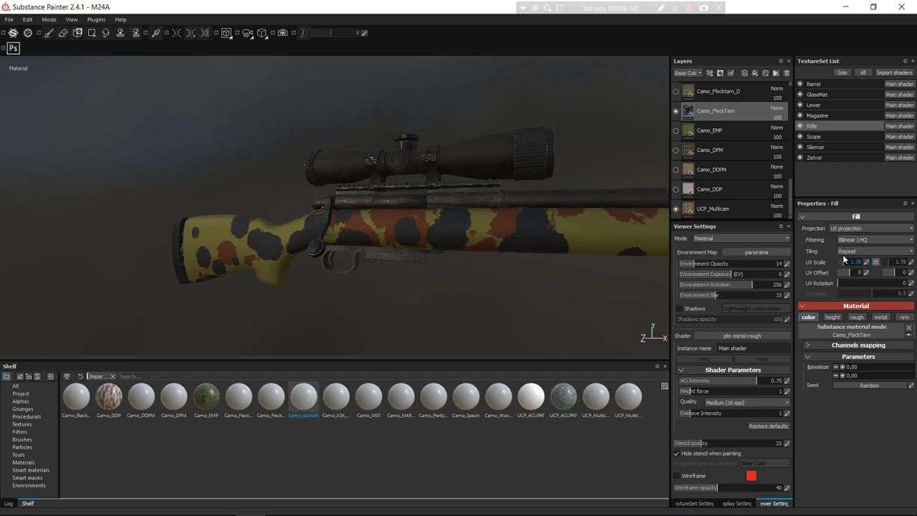
pyautogui.click(845, 278)
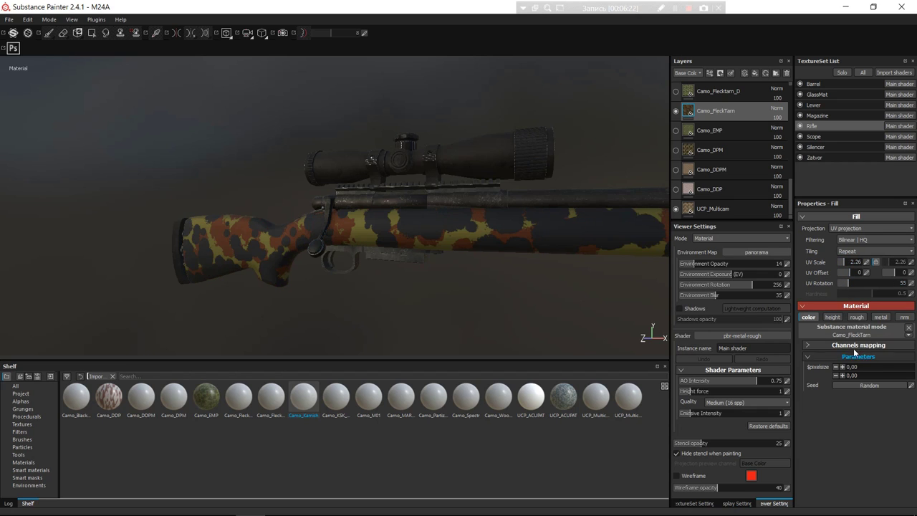
pyautogui.click(867, 386)
pyautogui.scroll(1, 688, 129)
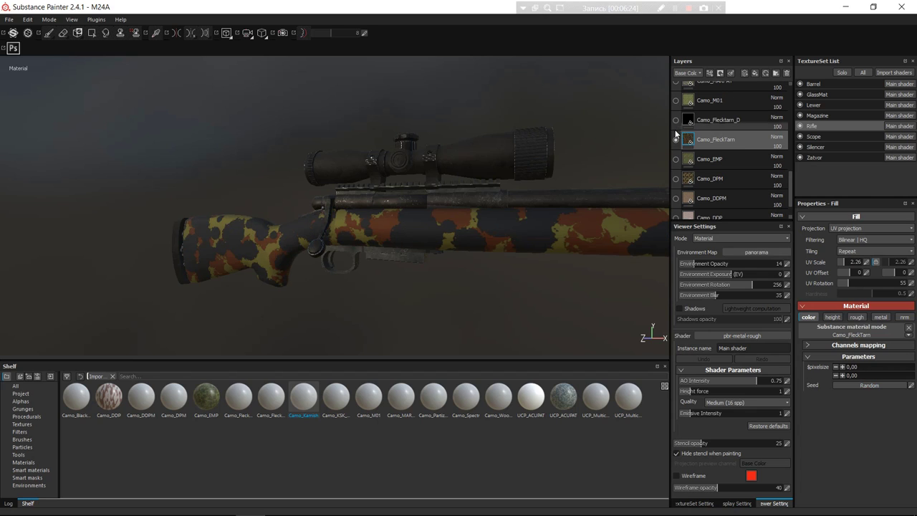
# Swap Camo_FleckTarn for Camo_Flecktarn_D and reseed it four times.
pyautogui.click(676, 120)
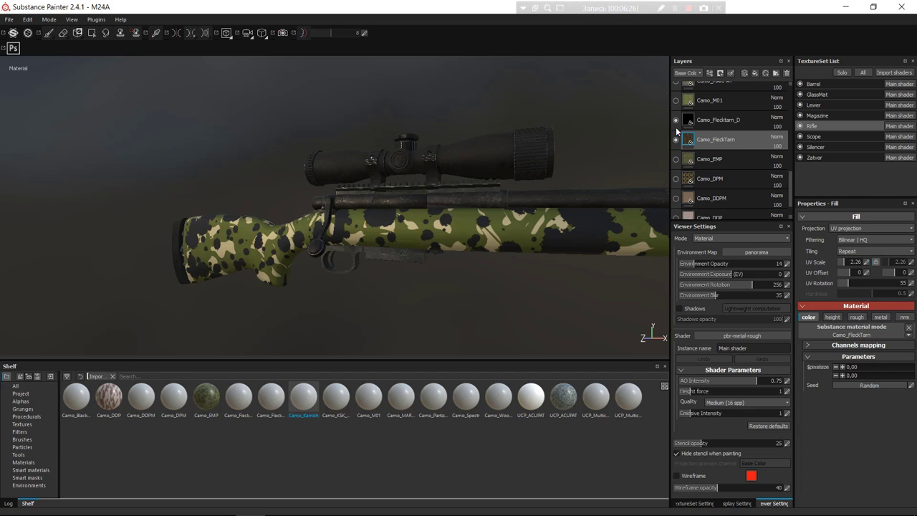
pyautogui.click(675, 139)
pyautogui.click(716, 119)
pyautogui.click(874, 386)
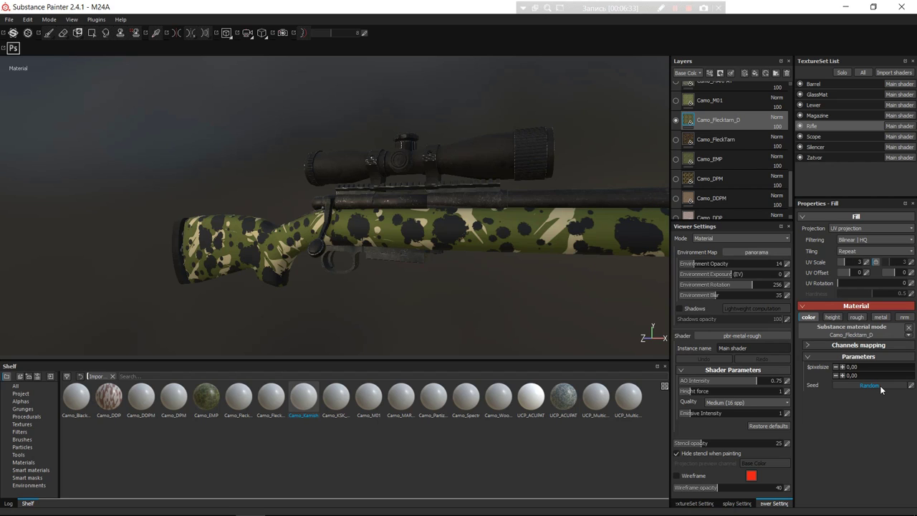
pyautogui.click(880, 388)
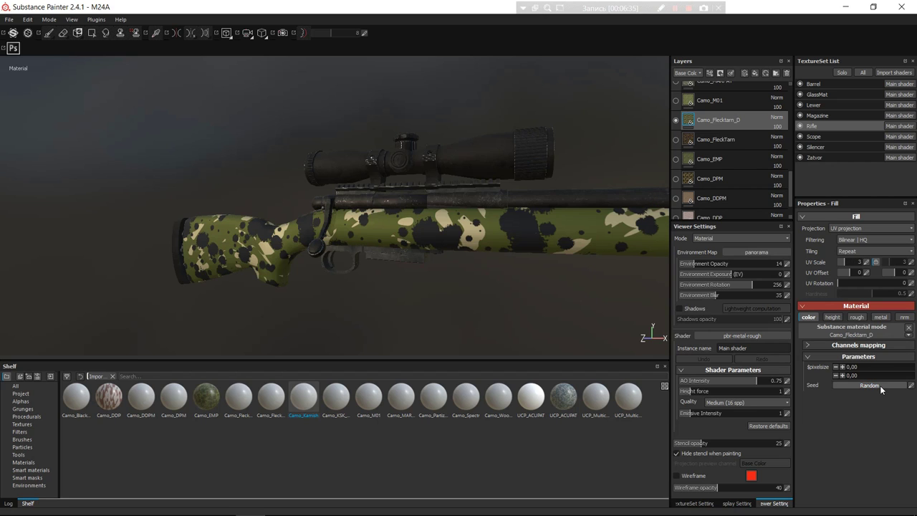
pyautogui.click(879, 385)
pyautogui.click(876, 387)
pyautogui.click(675, 101)
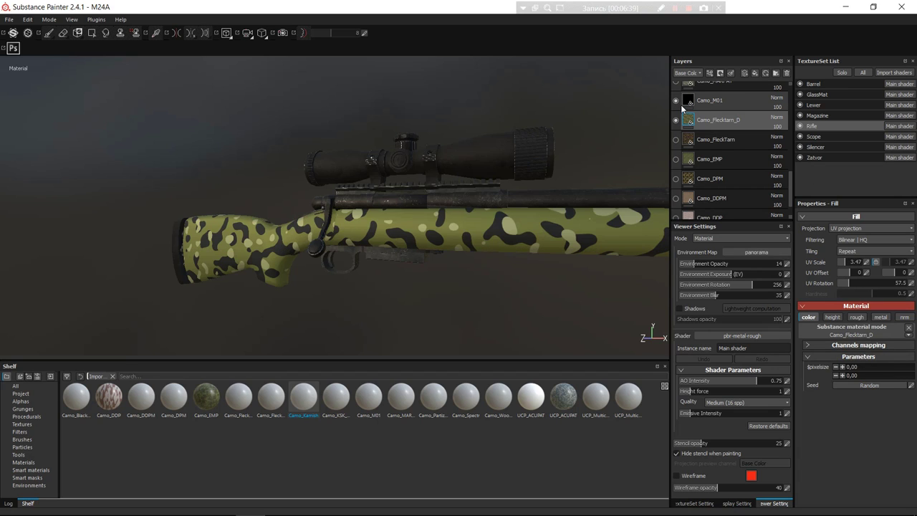
pyautogui.moveTo(688, 101)
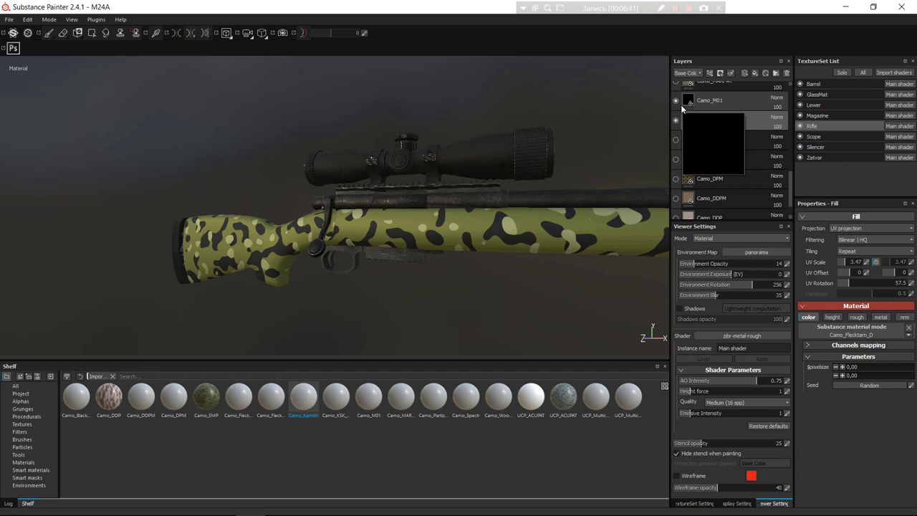
# Reseed Camo_M01, then show Camo_MARPAT, reseed it and set UV scale to 1.78.
pyautogui.click(869, 385)
pyautogui.click(869, 386)
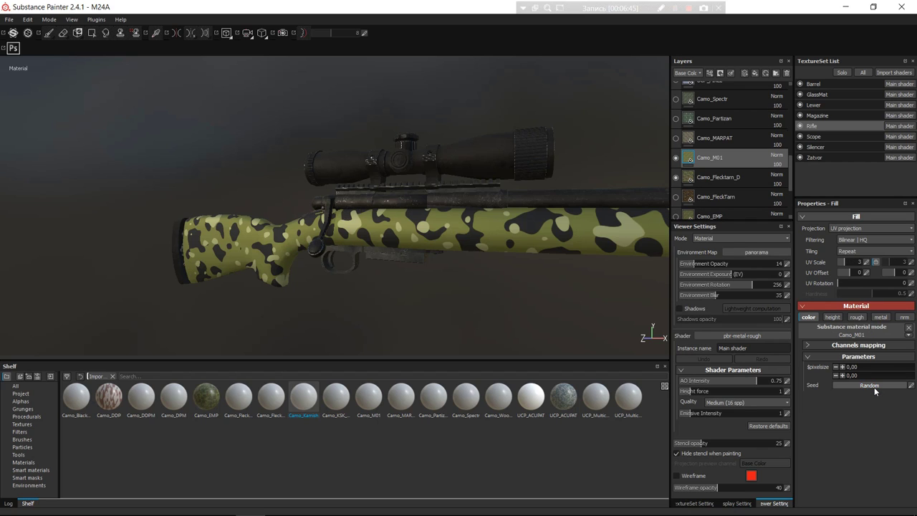
pyautogui.click(676, 138)
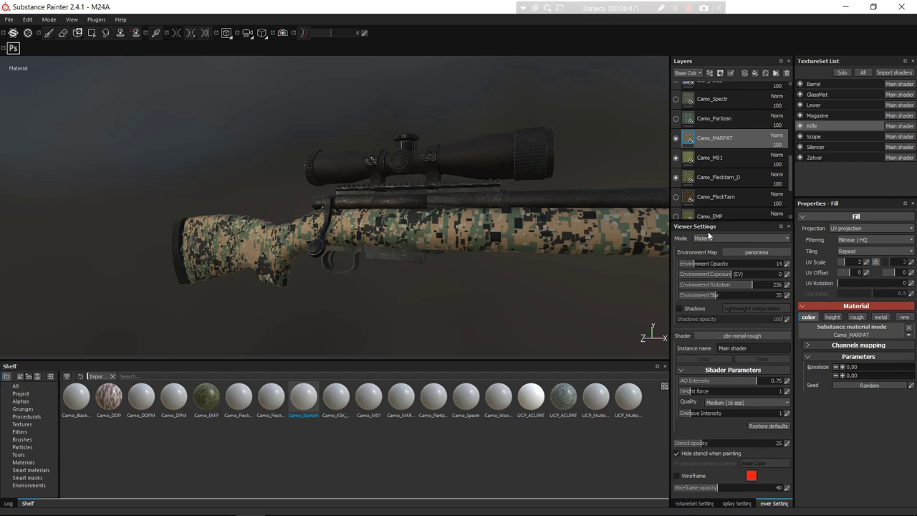
pyautogui.click(855, 386)
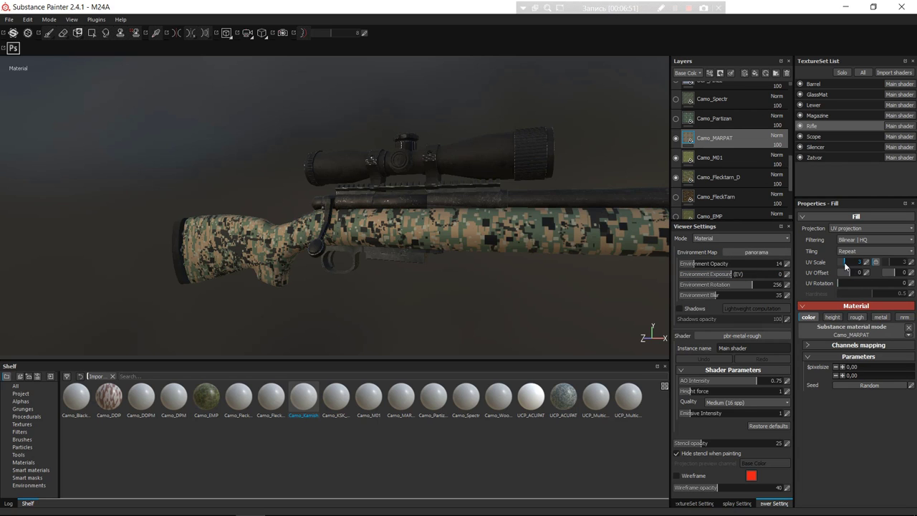
pyautogui.moveTo(847, 266); pyautogui.dragTo(849, 265)
pyautogui.moveTo(845, 264); pyautogui.dragTo(844, 264)
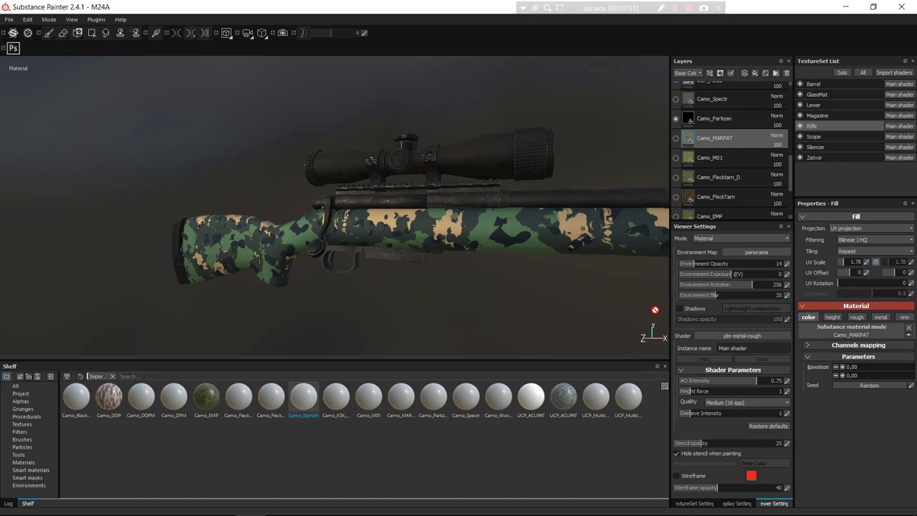
# Switch to Camo_Partizan at UV scale 5.04 and reseed it twice.
pyautogui.moveTo(267, 248)
pyautogui.keyDown('alt'); pyautogui.mouseDown()
pyautogui.moveTo(407, 323)
pyautogui.moveTo(400, 230)
pyautogui.mouseUp(); pyautogui.keyUp('alt')
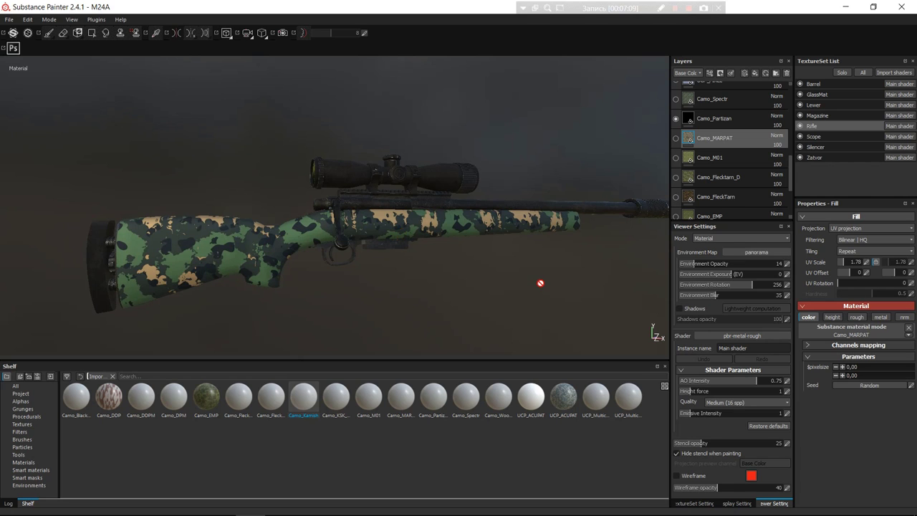
pyautogui.keyDown('alt'); pyautogui.moveTo(545, 284); pyautogui.dragTo(424, 286); pyautogui.keyUp('alt')
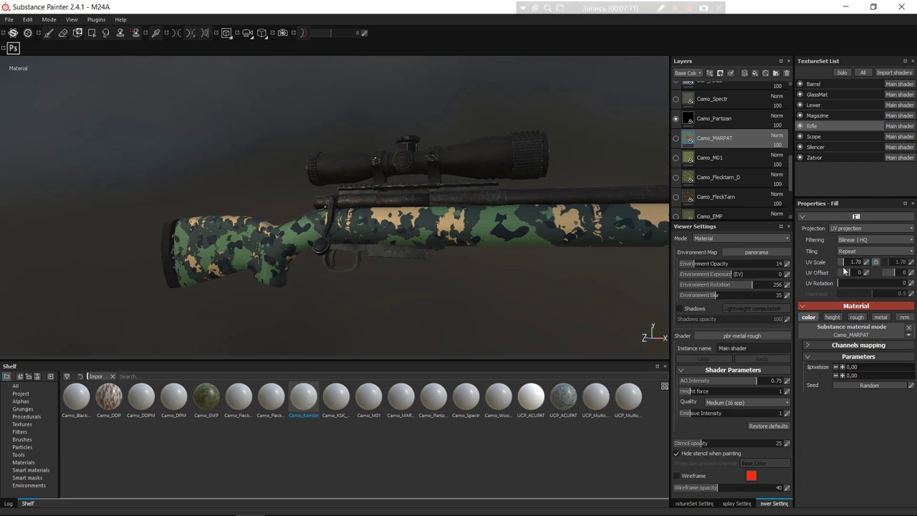
pyautogui.moveTo(848, 263); pyautogui.dragTo(850, 264)
pyautogui.hotkey('ctrl', 'z')
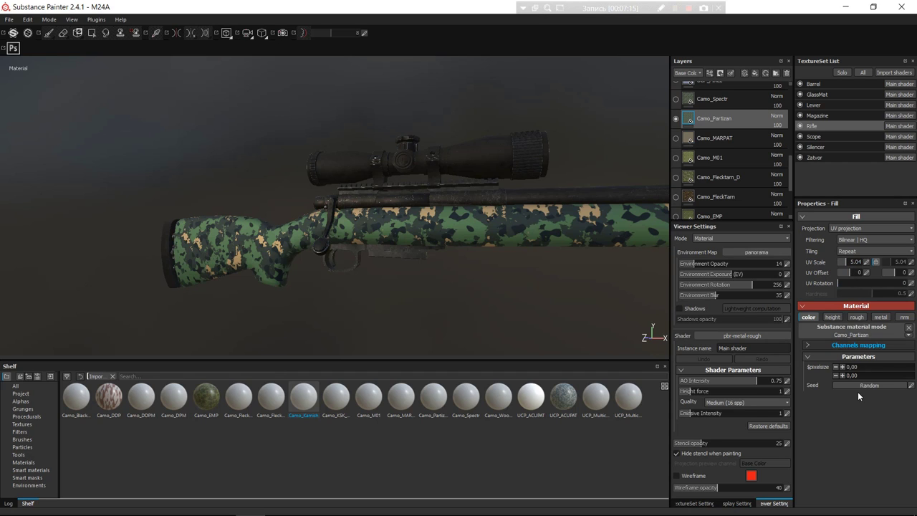
pyautogui.click(858, 385)
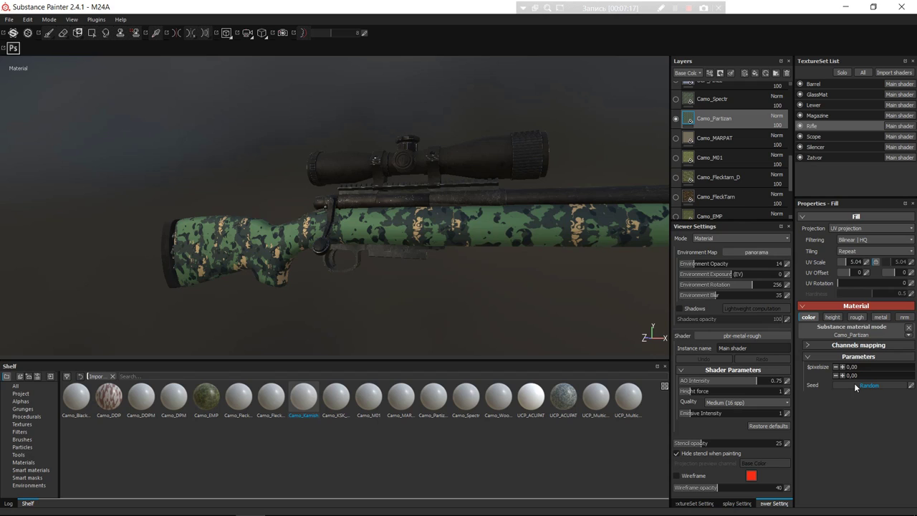
pyautogui.click(856, 385)
pyautogui.scroll(1, 679, 130)
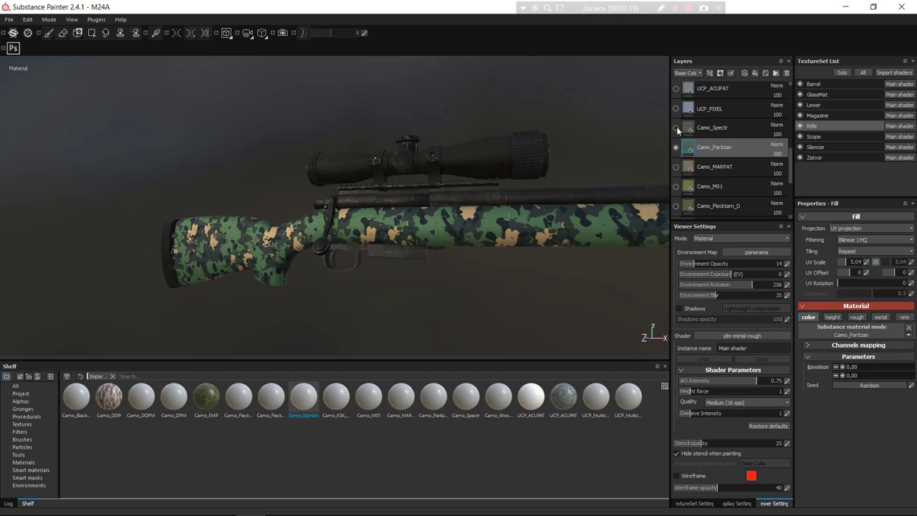
# Show Camo_Spectr instead of Camo_Partizan, reseed it twice, set UV scale 5.98, then select UCP_PIXEL.
pyautogui.click(676, 127)
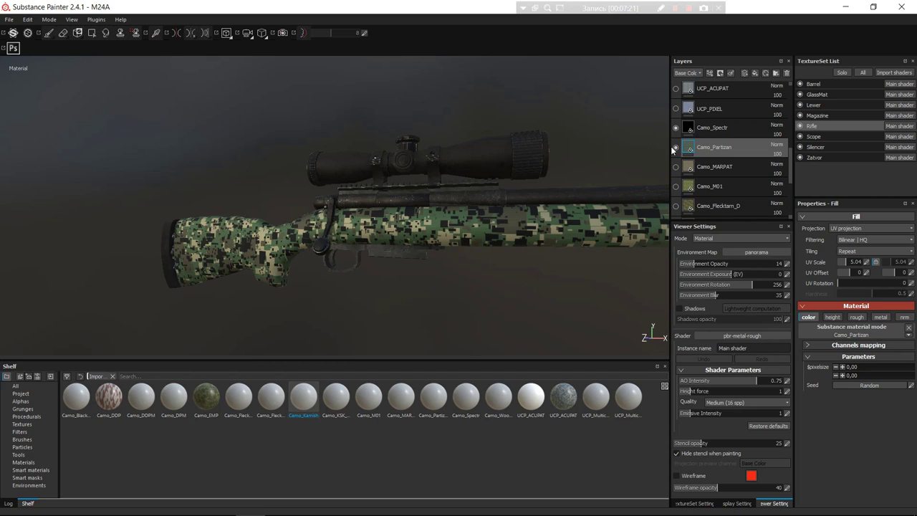
pyautogui.click(675, 147)
pyautogui.keyDown('alt'); pyautogui.moveTo(441, 253); pyautogui.dragTo(467, 250); pyautogui.keyUp('alt')
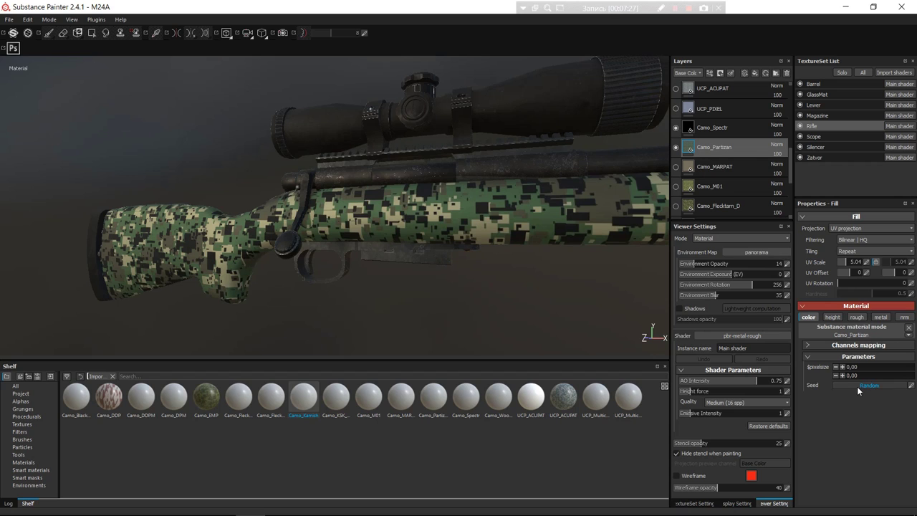
pyautogui.press('Up')
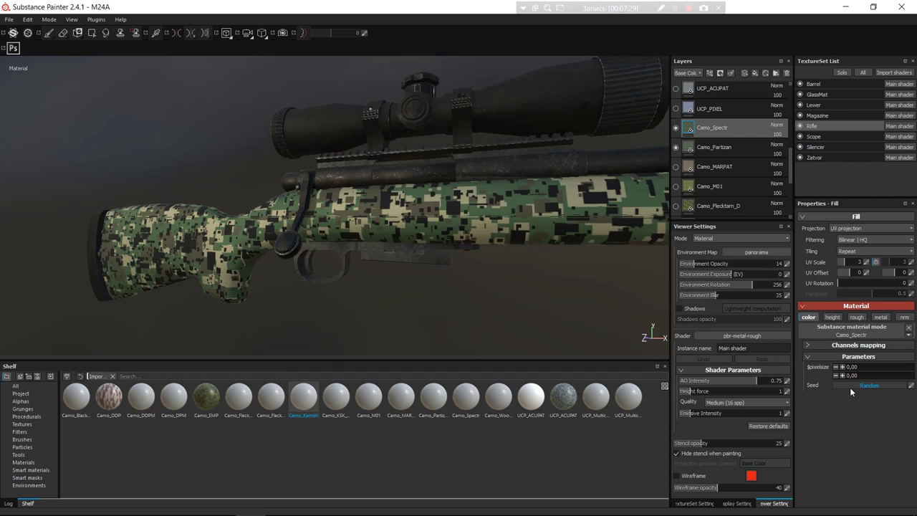
pyautogui.click(851, 387)
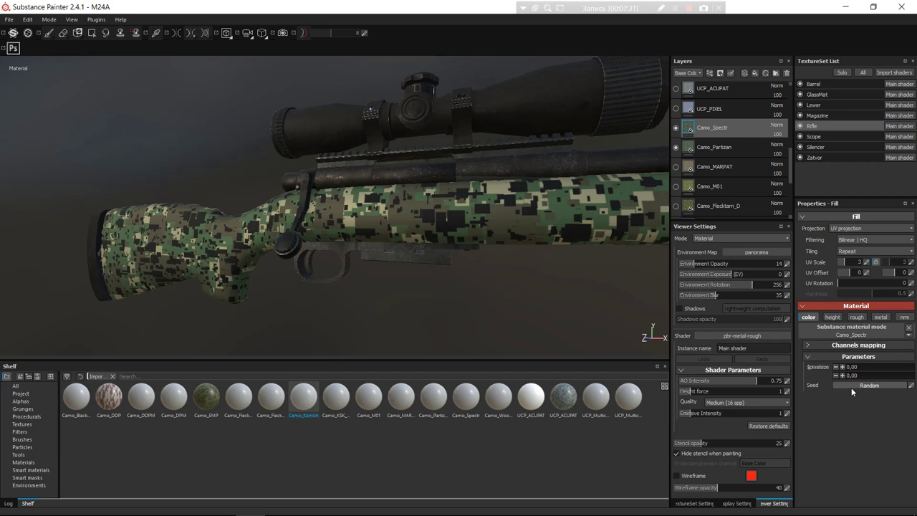
pyautogui.click(851, 388)
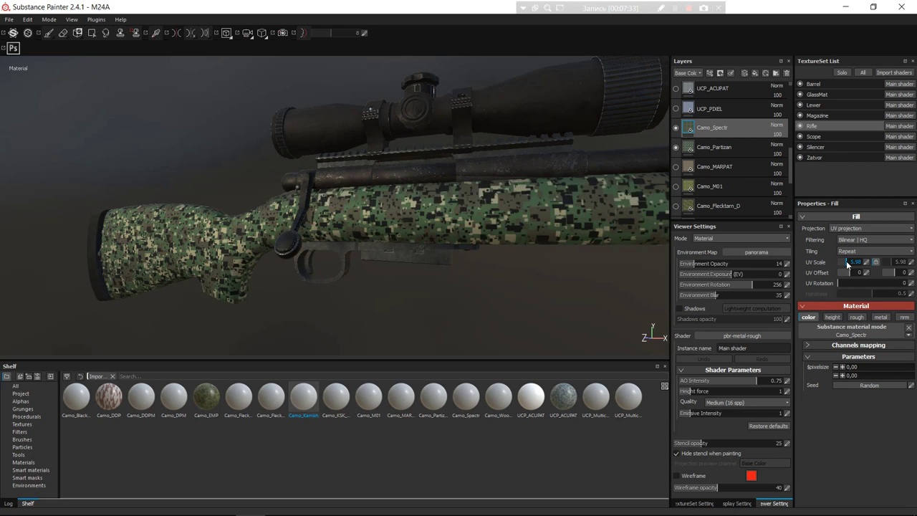
pyautogui.moveTo(850, 262); pyautogui.dragTo(844, 264)
pyautogui.click(742, 112)
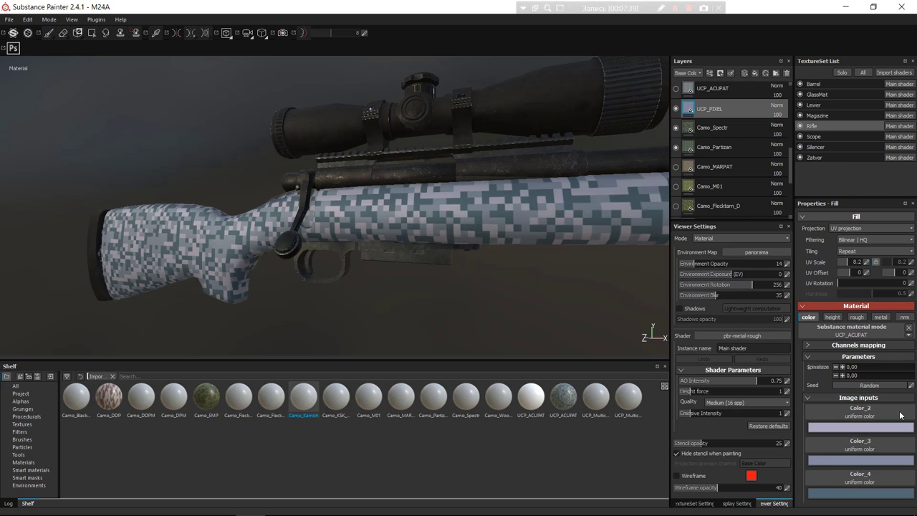
# Recolour the UCP_PIXEL camo's Color_2 and Color_4 inputs to olive and darker green shades.
pyautogui.click(854, 430)
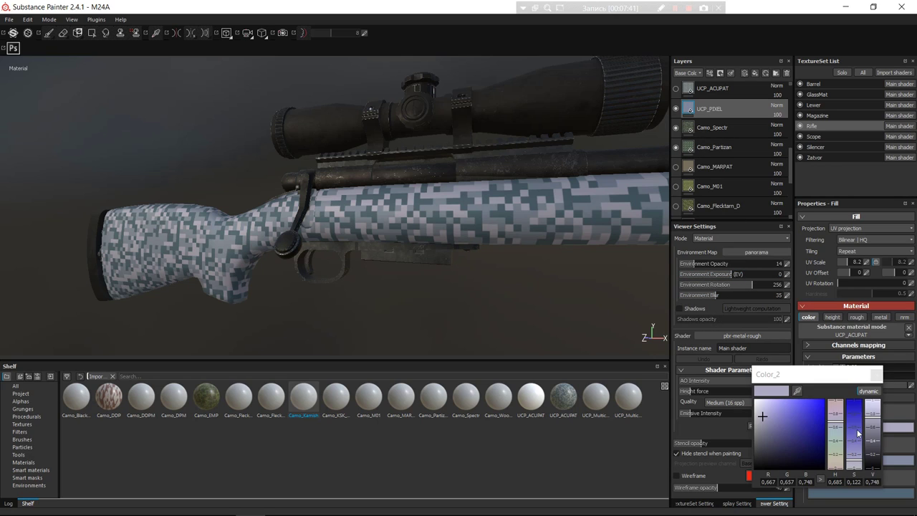
pyautogui.click(762, 444)
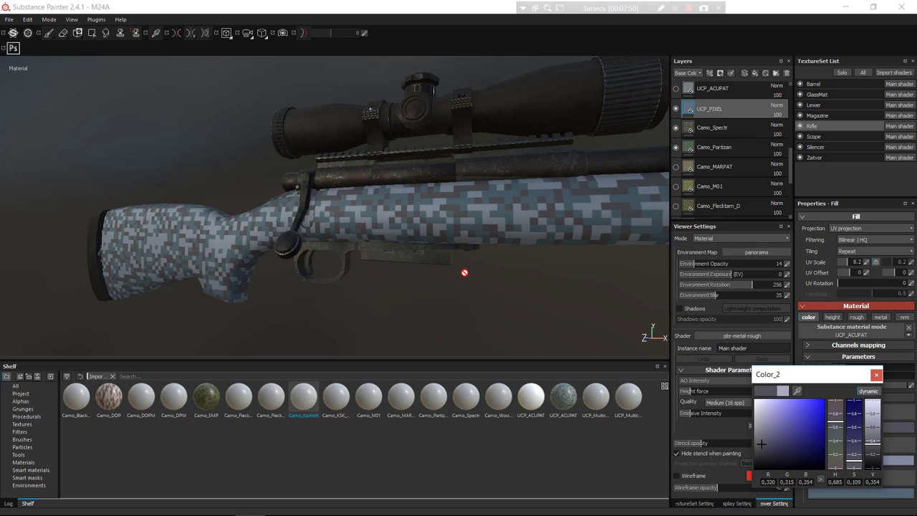
pyautogui.click(791, 446)
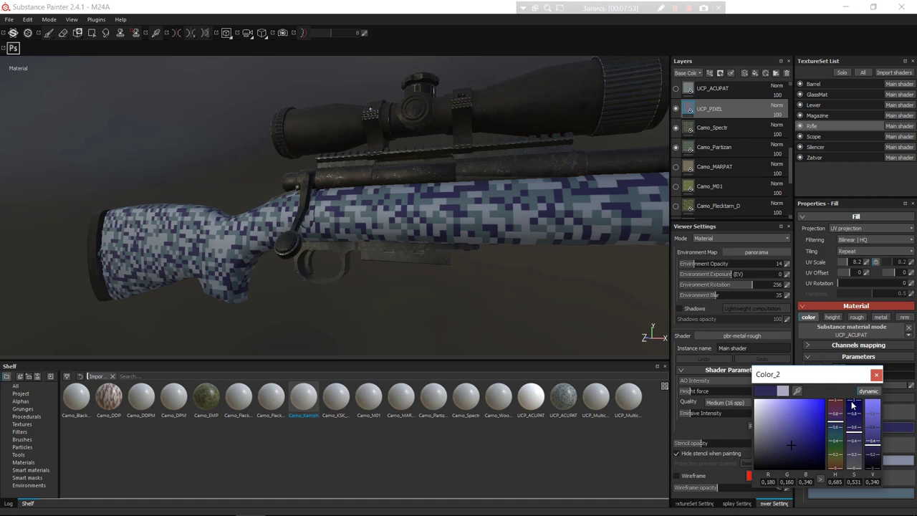
pyautogui.click(875, 375)
pyautogui.click(829, 466)
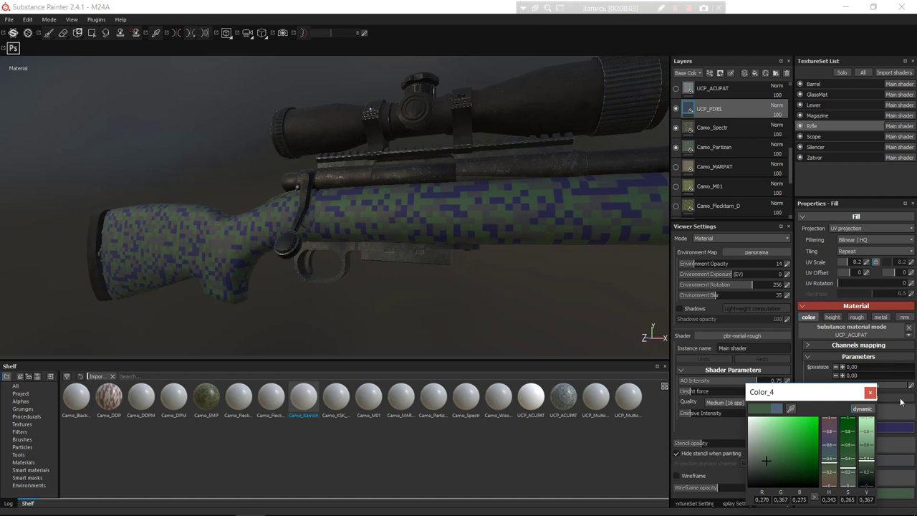
pyautogui.click(870, 393)
pyautogui.click(777, 421)
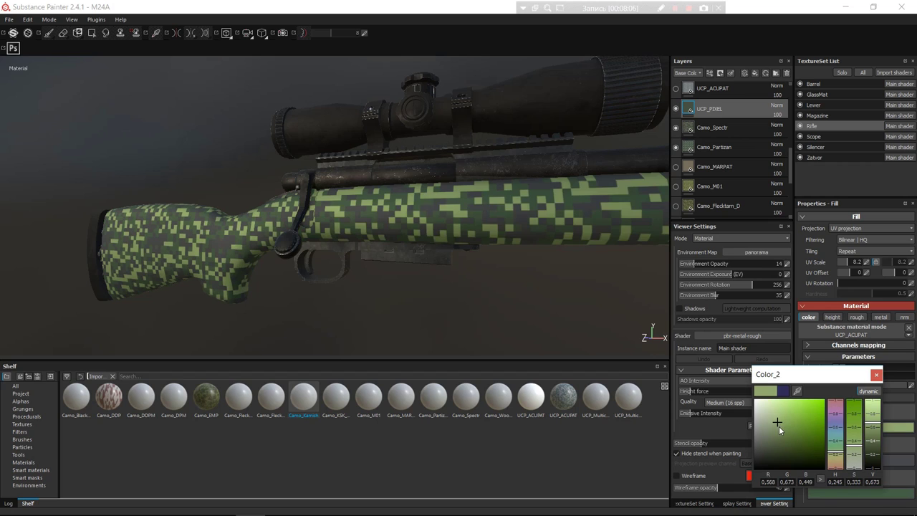
pyautogui.click(774, 428)
pyautogui.moveTo(773, 428); pyautogui.dragTo(773, 434)
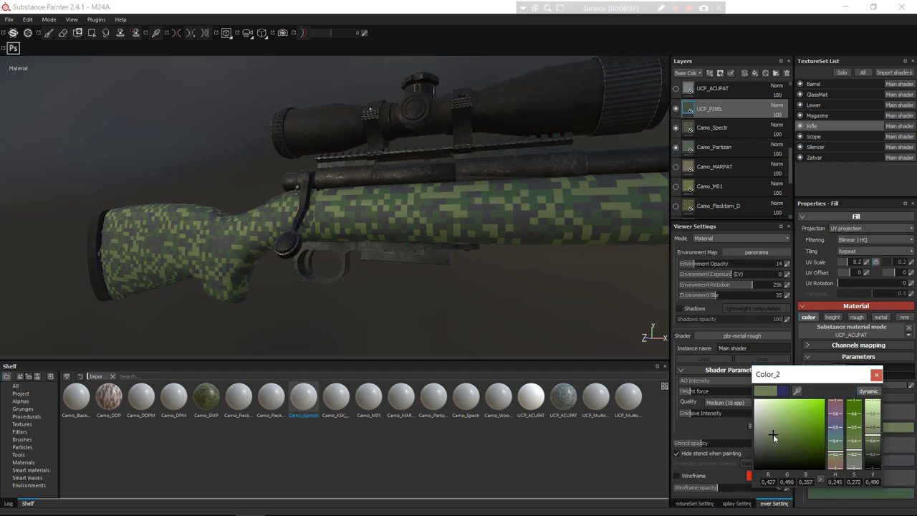
pyautogui.click(875, 375)
pyautogui.scroll(3, 717, 157)
pyautogui.scroll(2, 688, 172)
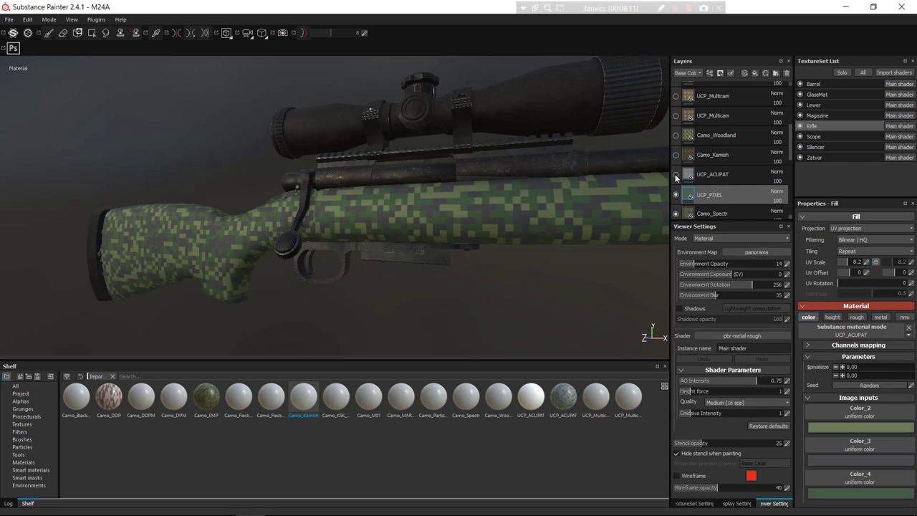
# Show the UCP_ACUPAT camo, then the Camo_Kamish camo on the stock.
pyautogui.click(676, 175)
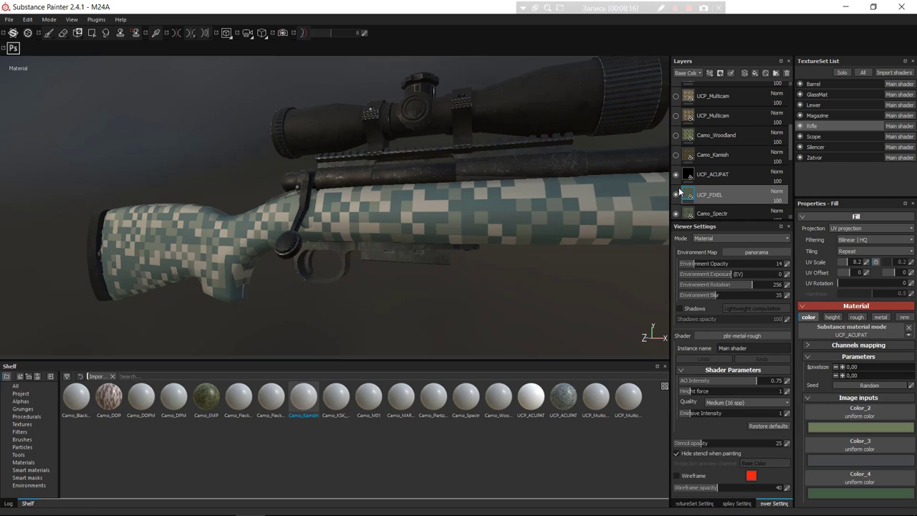
pyautogui.moveTo(688, 205)
pyautogui.mouseDown()
pyautogui.moveTo(640, 211)
pyautogui.moveTo(594, 310)
pyautogui.mouseUp()
pyautogui.click(675, 156)
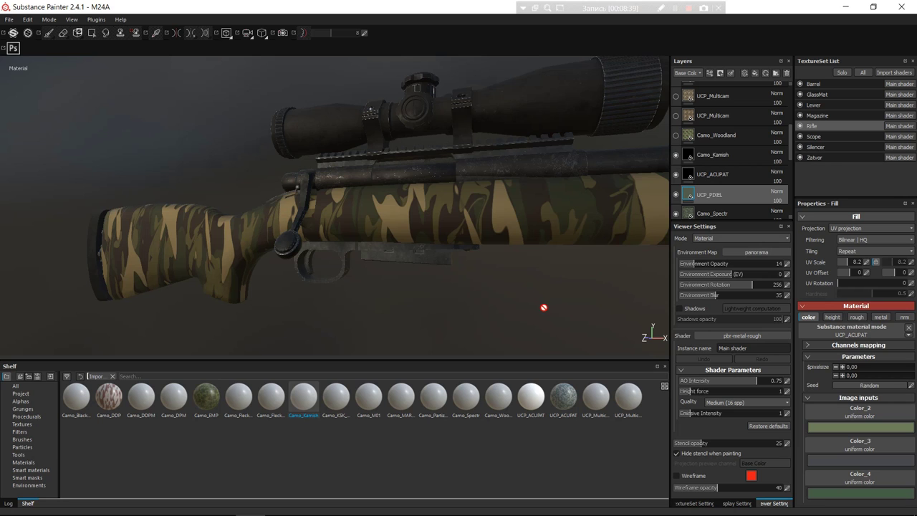
# Set Camo_Kamish's UV scale to 5.98 and UV rotation to 52.5.
pyautogui.click(712, 155)
pyautogui.click(850, 263)
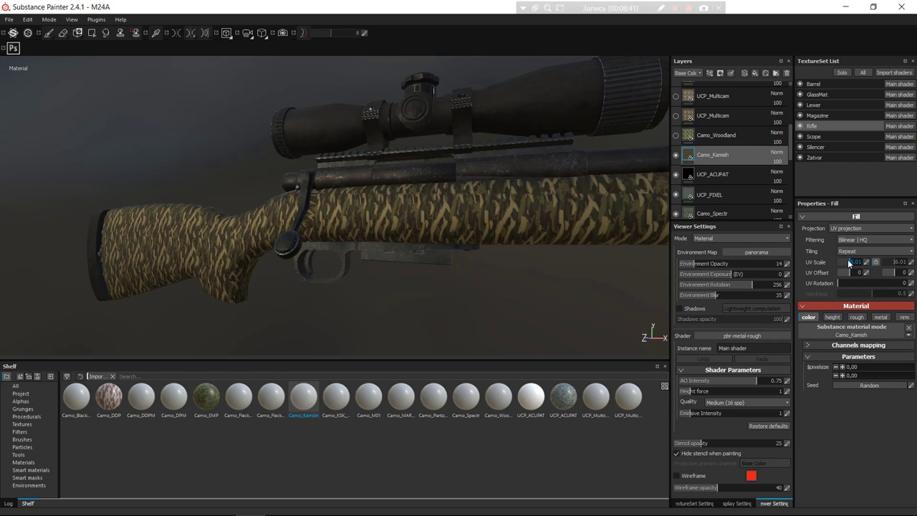
pyautogui.moveTo(850, 264); pyautogui.dragTo(846, 263)
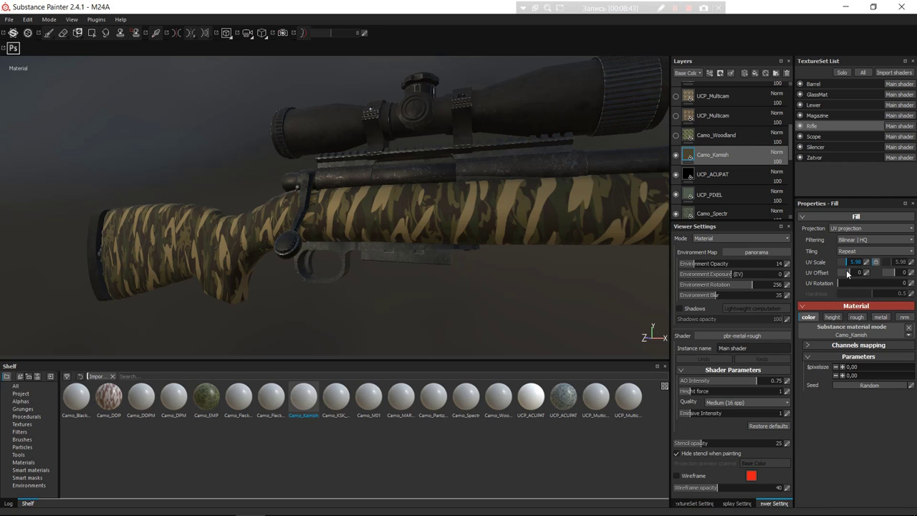
pyautogui.moveTo(843, 283); pyautogui.dragTo(846, 282)
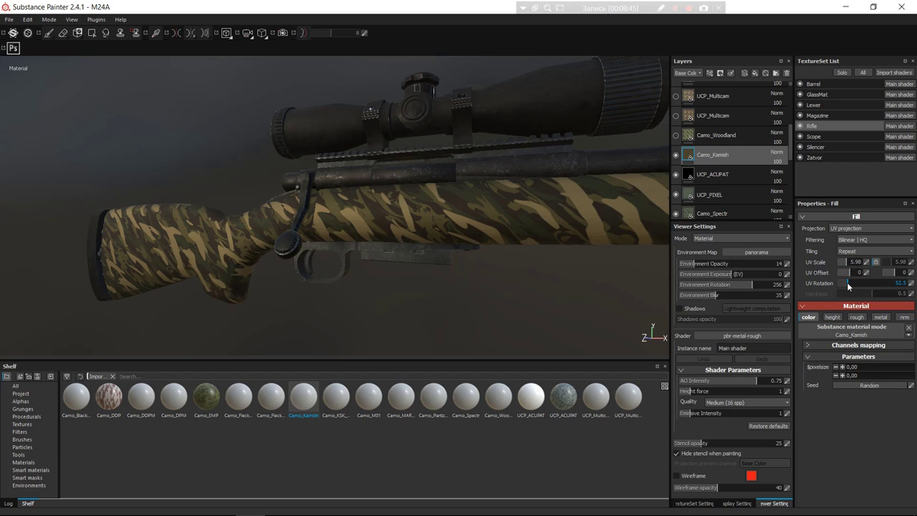
# Show the Camo_Woodland fill and set its UV scale to 7.03 and rotation to 32.5°.
pyautogui.click(675, 136)
pyautogui.click(716, 137)
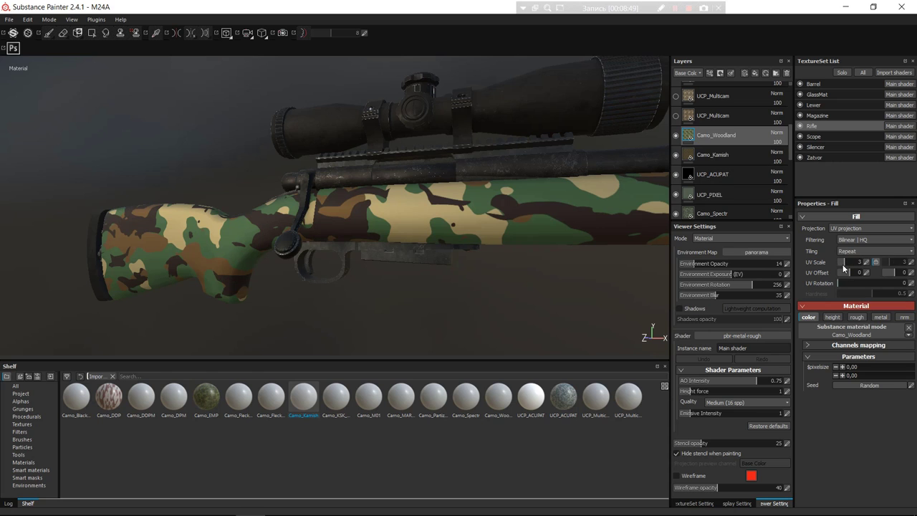
pyautogui.moveTo(847, 264); pyautogui.dragTo(841, 279)
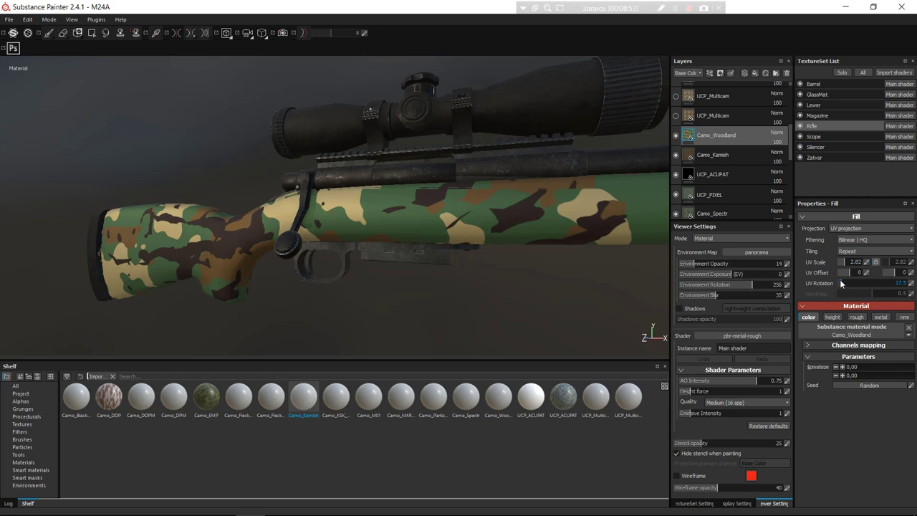
pyautogui.moveTo(840, 279); pyautogui.dragTo(848, 262)
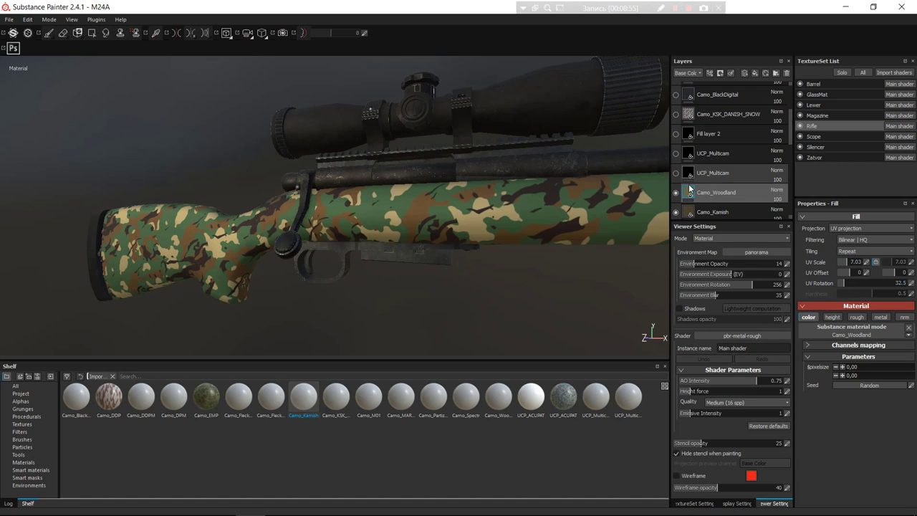
# Toggle the two UCP_Multicam layers to show the tan pattern, then select UCP_Multicam.
pyautogui.scroll(2, 709, 165)
pyautogui.click(675, 173)
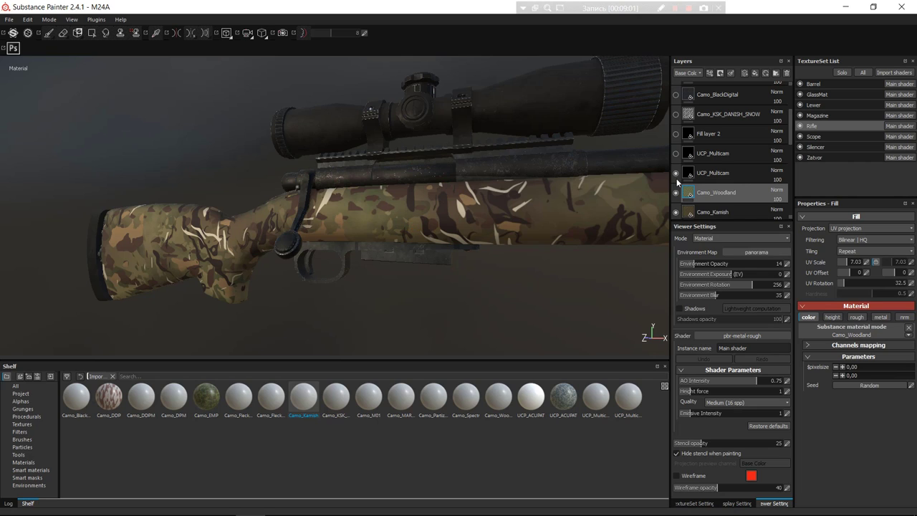
pyautogui.click(675, 153)
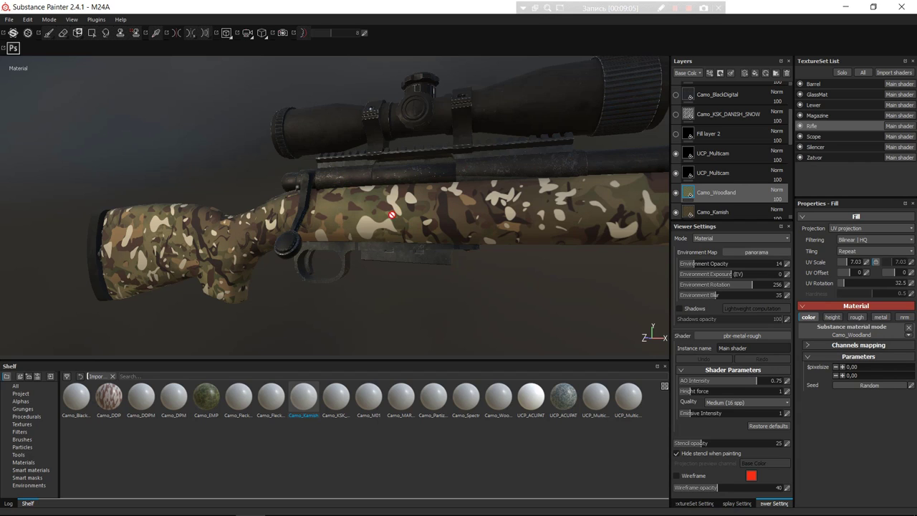
pyautogui.click(675, 172)
pyautogui.click(676, 172)
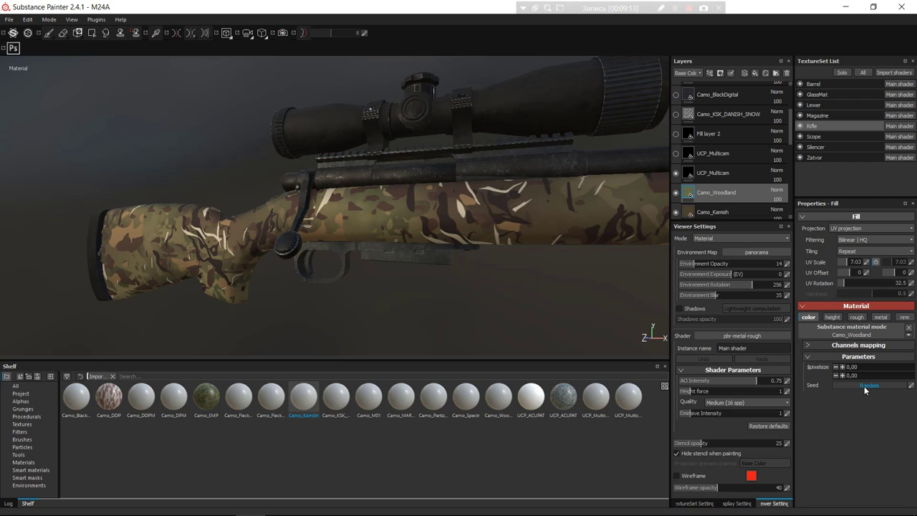
pyautogui.click(731, 175)
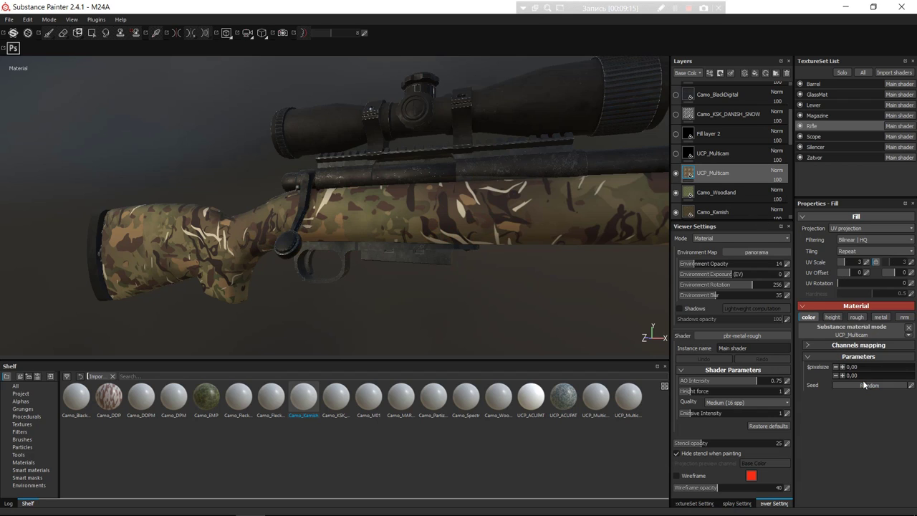
# Re-randomize the multicam seed and set Camo_KSK_DANISH_SNOW to UV scale 1.78, rotation 32.5°.
pyautogui.click(857, 386)
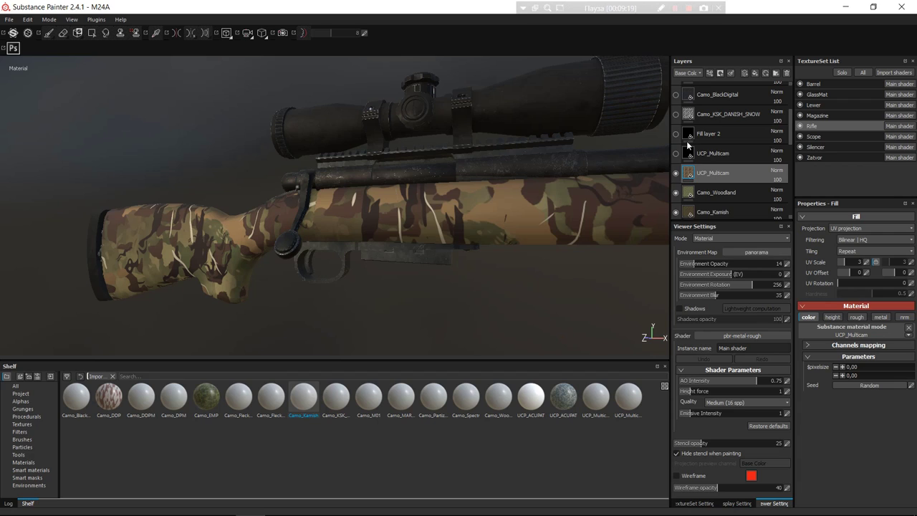
pyautogui.scroll(2, 679, 145)
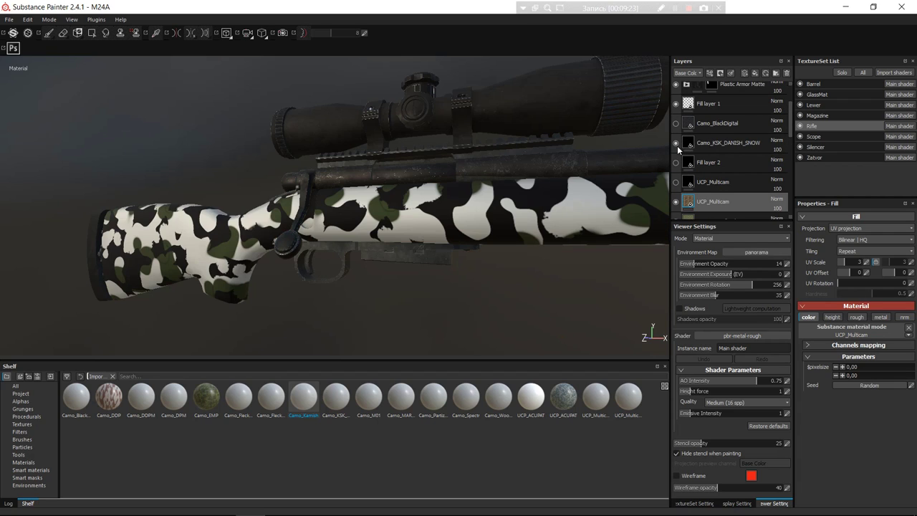
pyautogui.click(728, 143)
pyautogui.moveTo(854, 262); pyautogui.dragTo(846, 270)
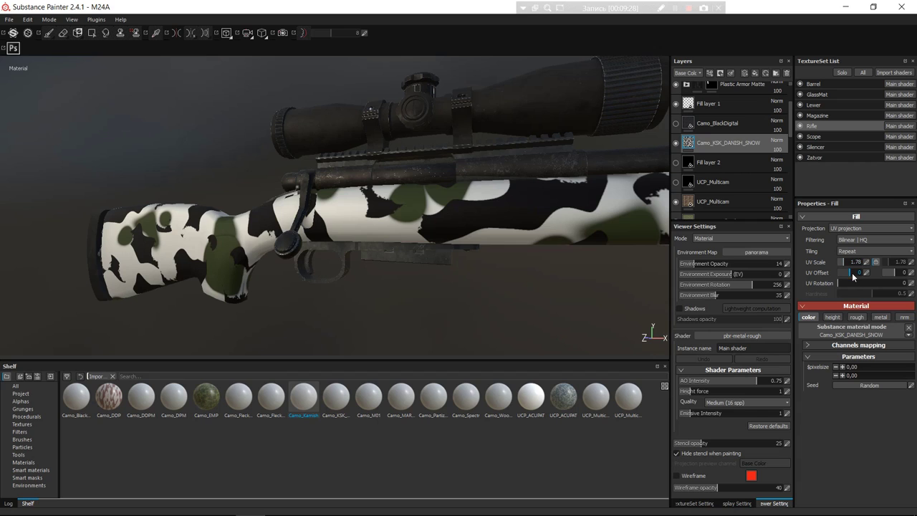
pyautogui.moveTo(841, 281); pyautogui.dragTo(843, 281)
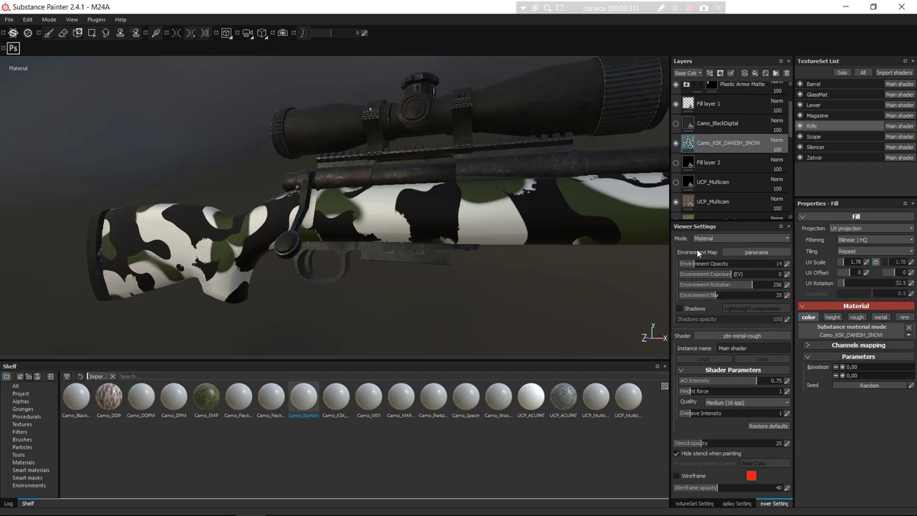
# Make Camo_BlackDigital visible on the stock and adjust the layer panel.
pyautogui.click(675, 125)
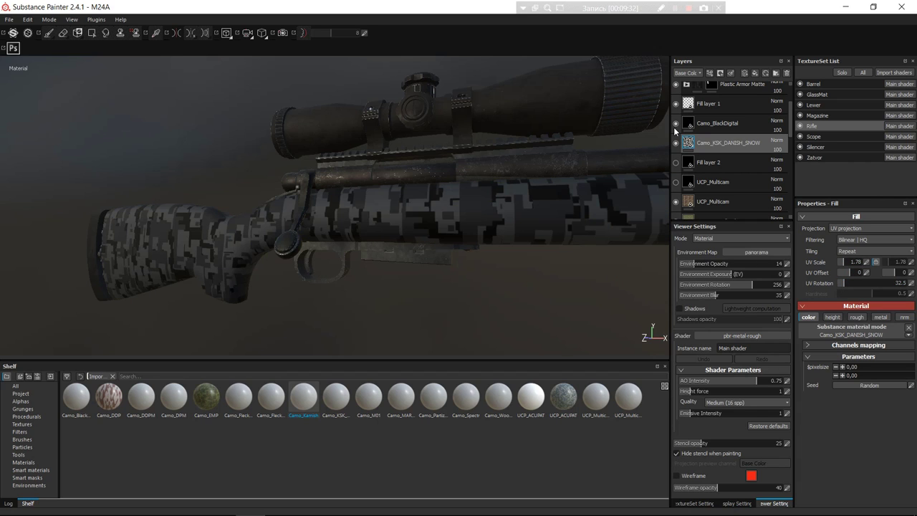
pyautogui.moveTo(673, 126)
pyautogui.mouseDown()
pyautogui.moveTo(665, 156)
pyautogui.moveTo(680, 140)
pyautogui.mouseUp()
pyautogui.scroll(2, 684, 164)
pyautogui.moveTo(703, 262)
pyautogui.mouseDown()
pyautogui.moveTo(461, 213)
pyautogui.moveTo(530, 205)
pyautogui.moveTo(524, 223)
pyautogui.moveTo(540, 272)
pyautogui.mouseUp()
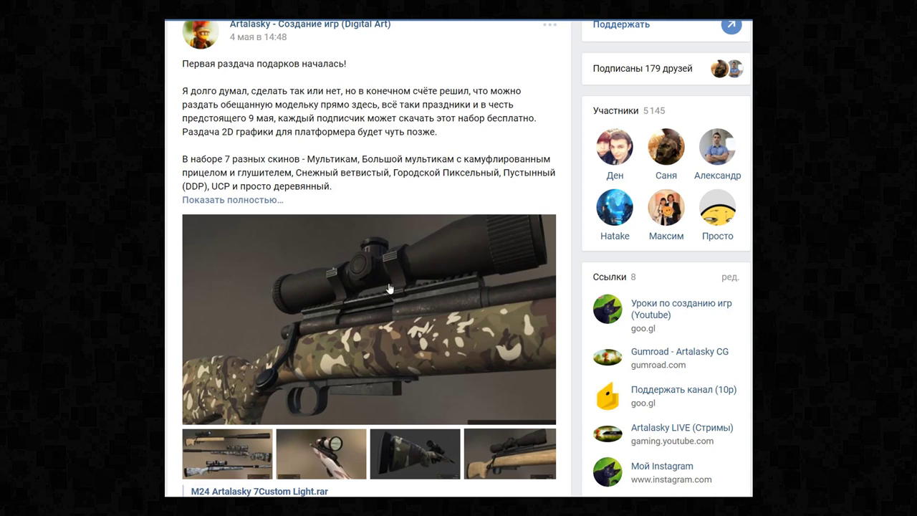
# Open the giveaway post's rifle render full size in the photo viewer.
pyautogui.click(384, 309)
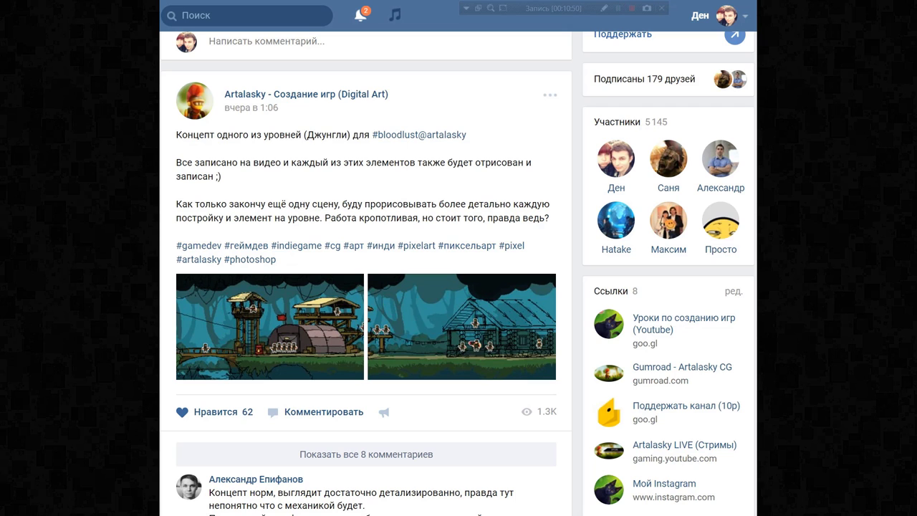
# Scroll the group feed down to the army-truck drawing video post.
pyautogui.scroll(-10, 365, 272)
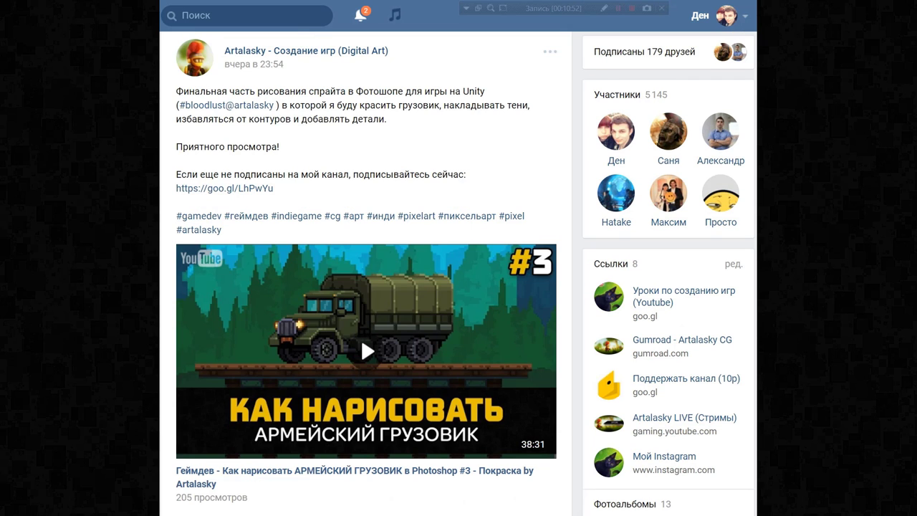